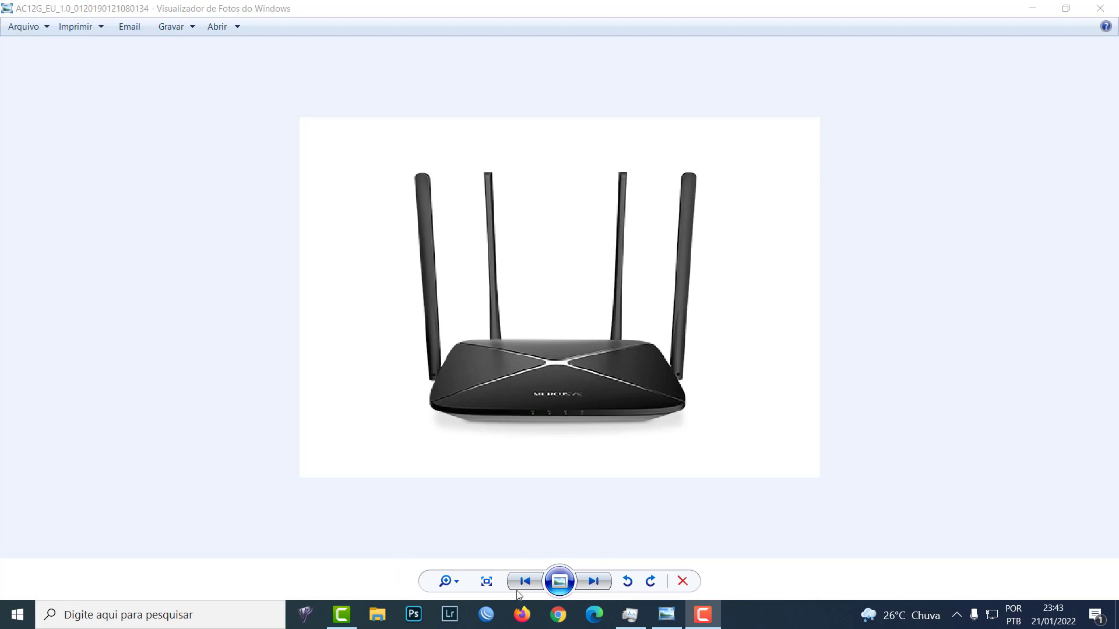
Step: Switch to Chrome and open the router's administration page at 192.168.1.1
click(556, 618)
click(193, 43)
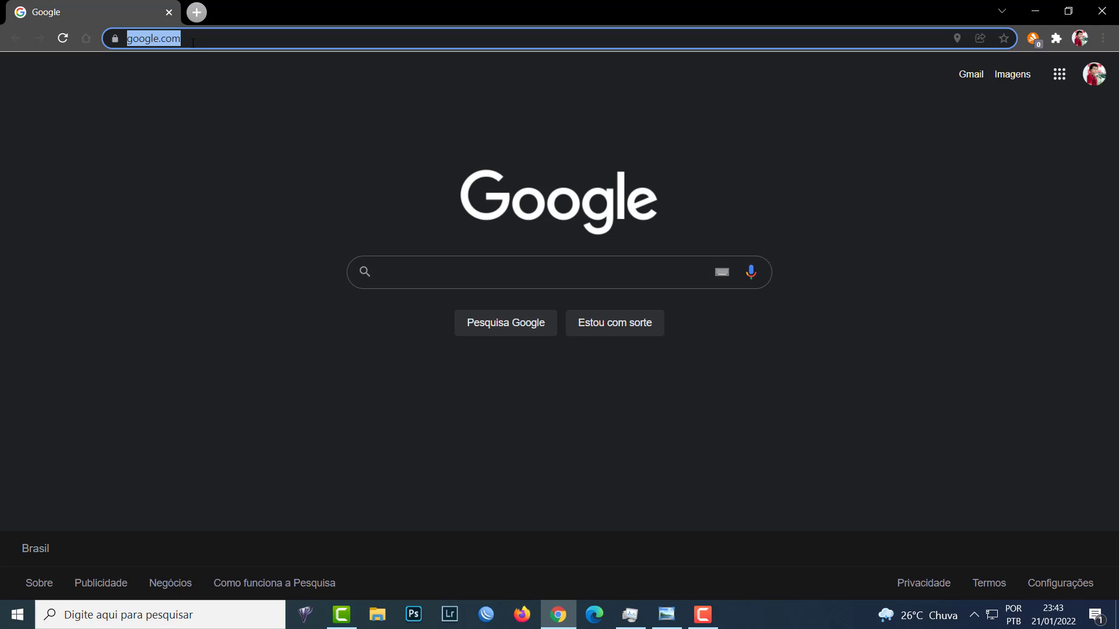
text(192.168.)
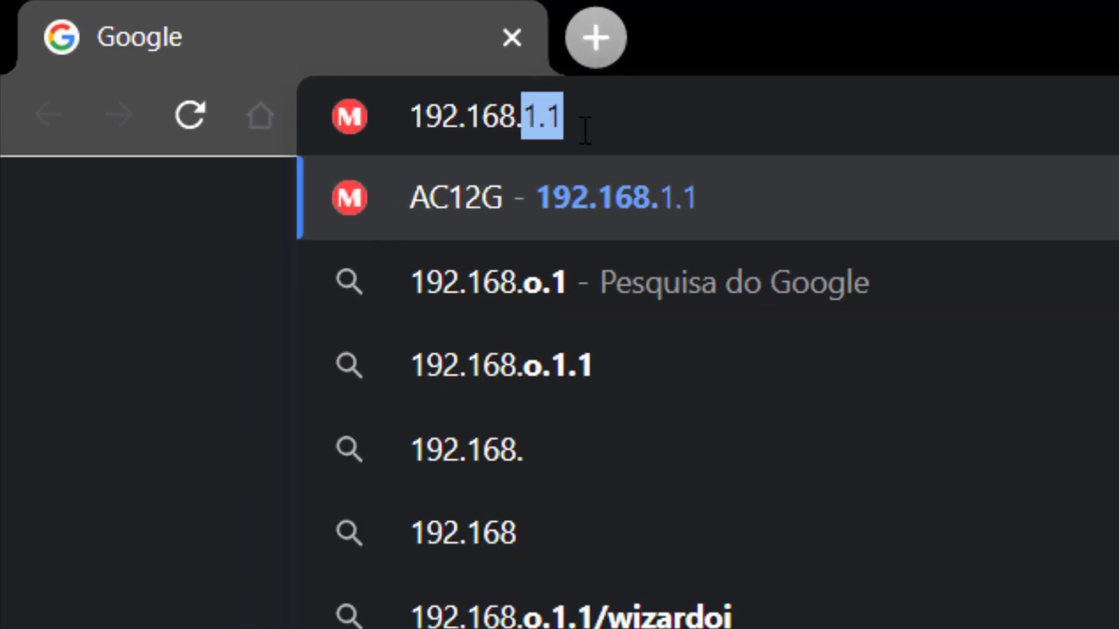
text(1.1)
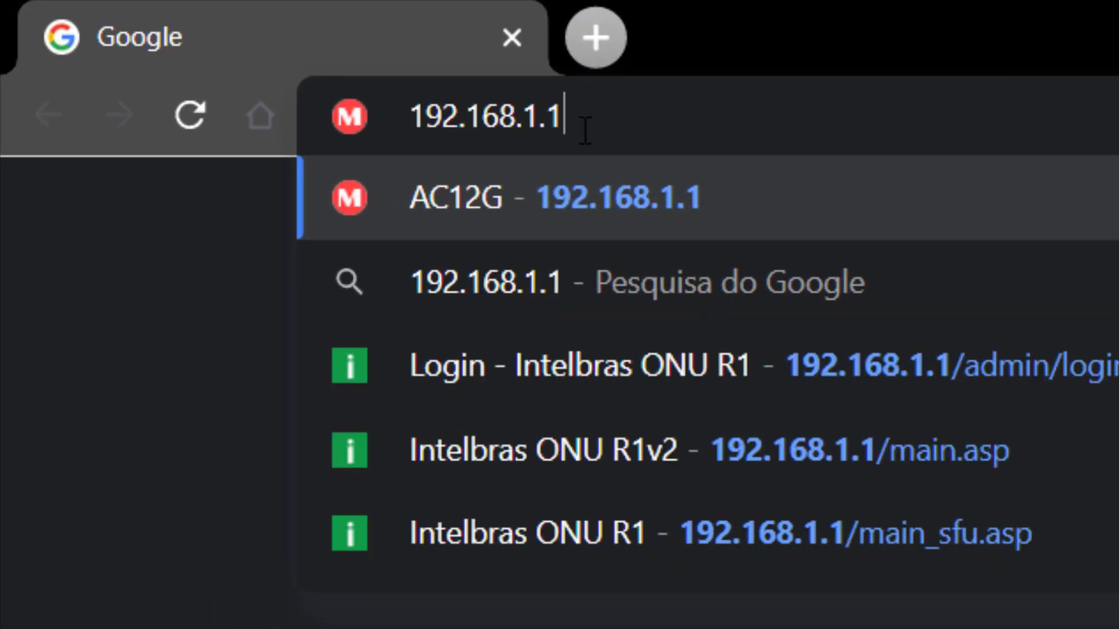
key(Return)
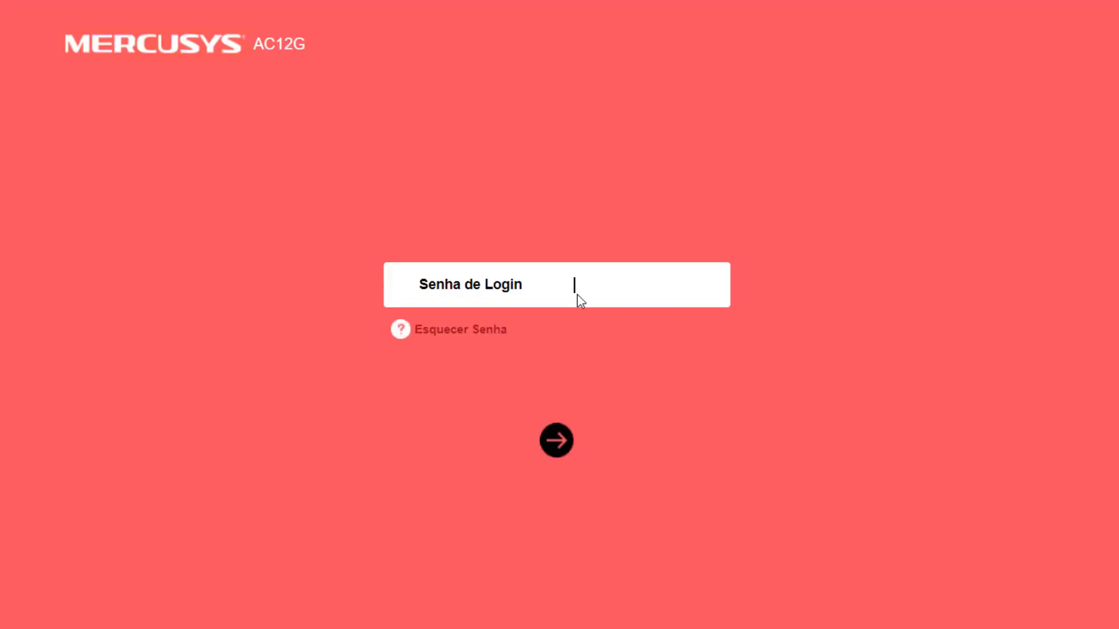
Step: Enter the router's login password and sign in to the administration page
click(584, 276)
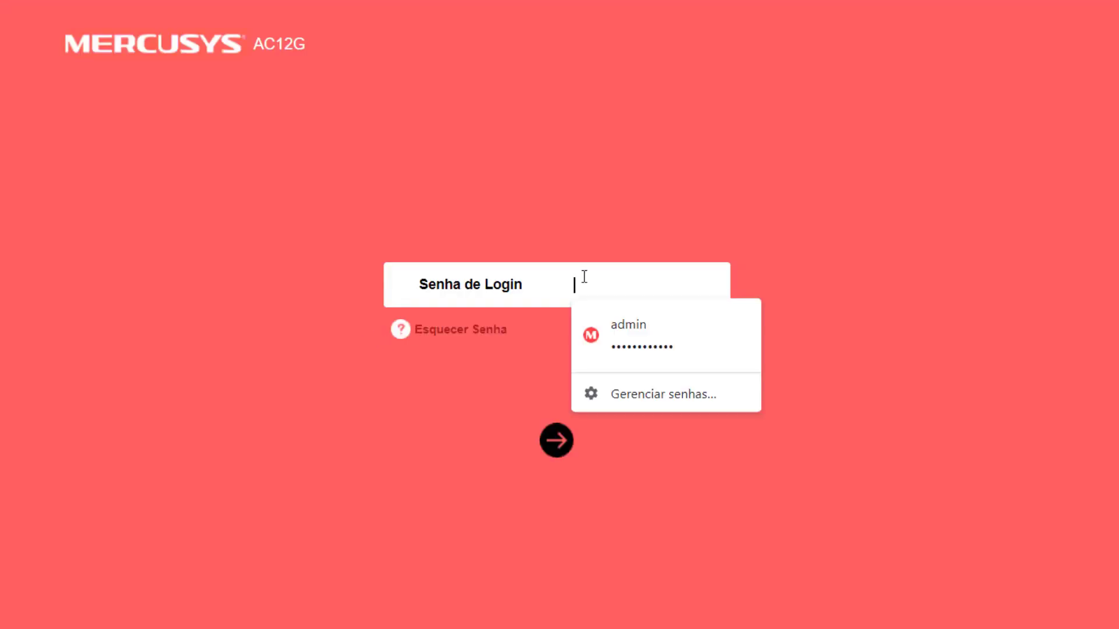
text(•••••••)
key(Return)
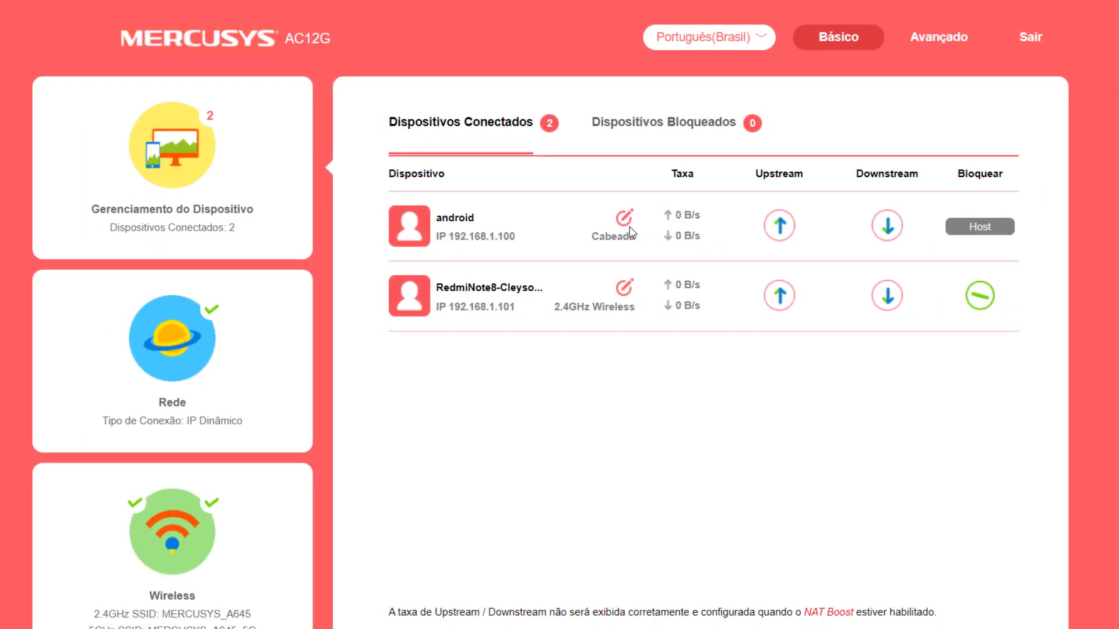
Step: Open the parental controls (Controle dos Pais) in the advanced network control settings and try to enable them
click(940, 41)
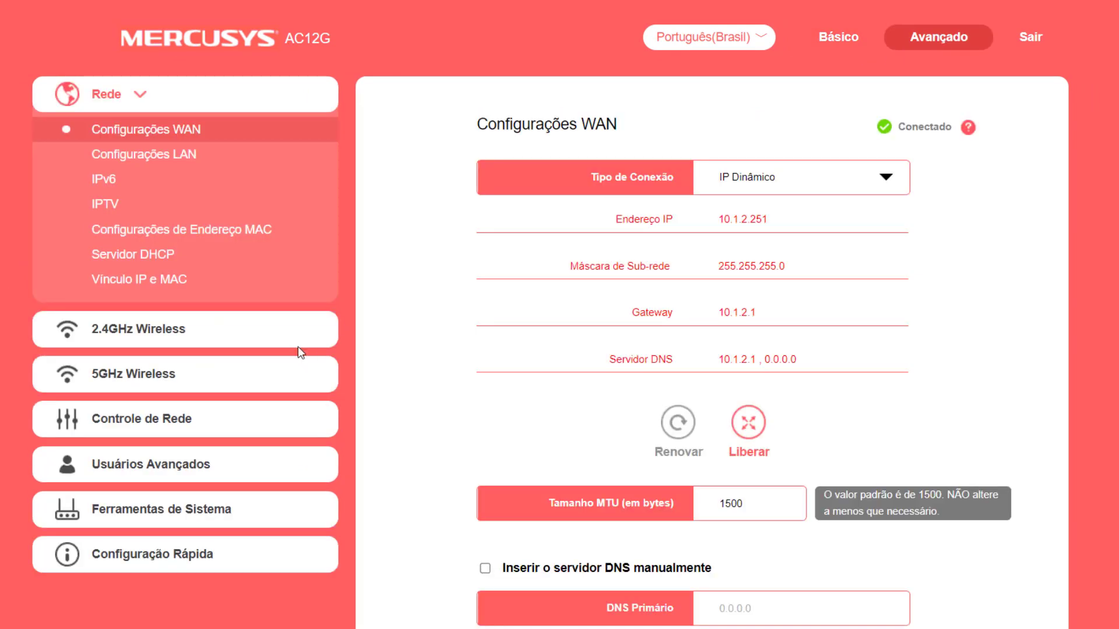
click(191, 424)
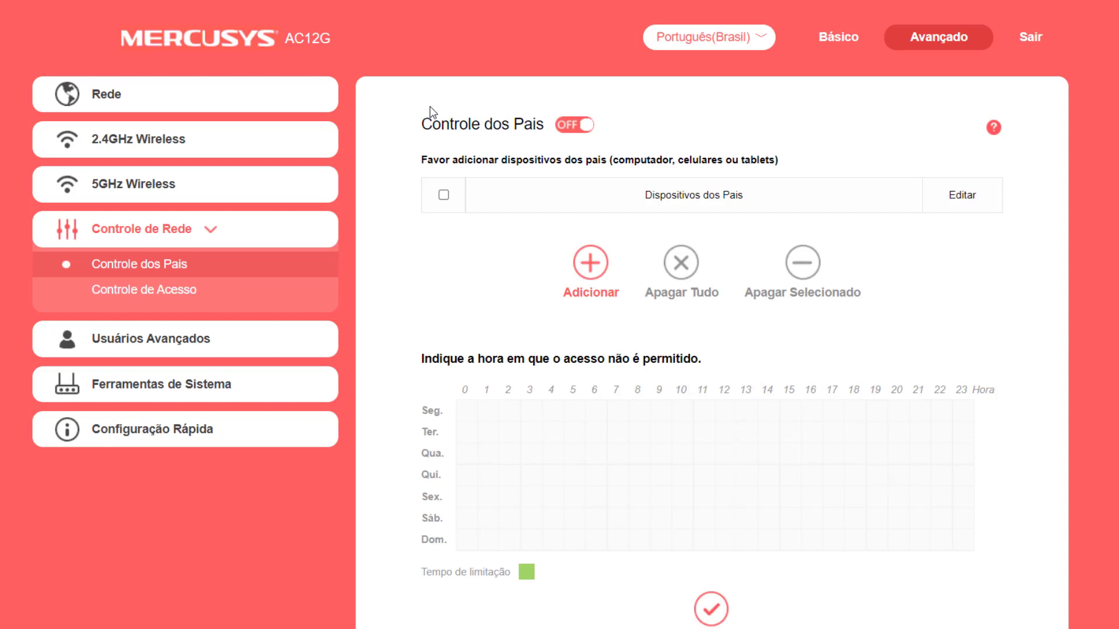
click(571, 132)
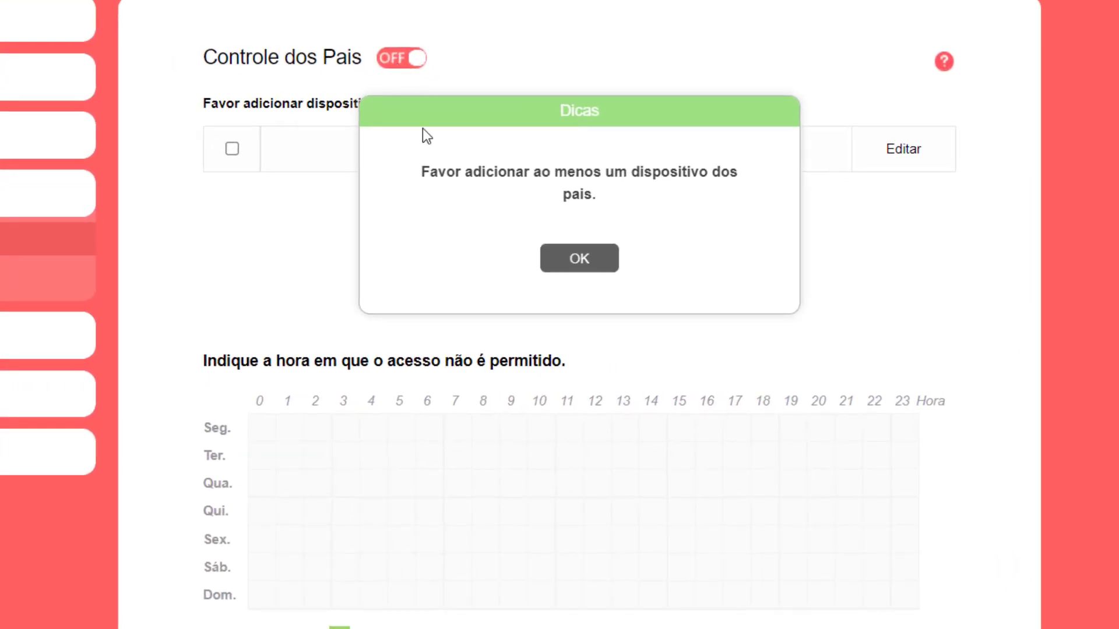
click(592, 265)
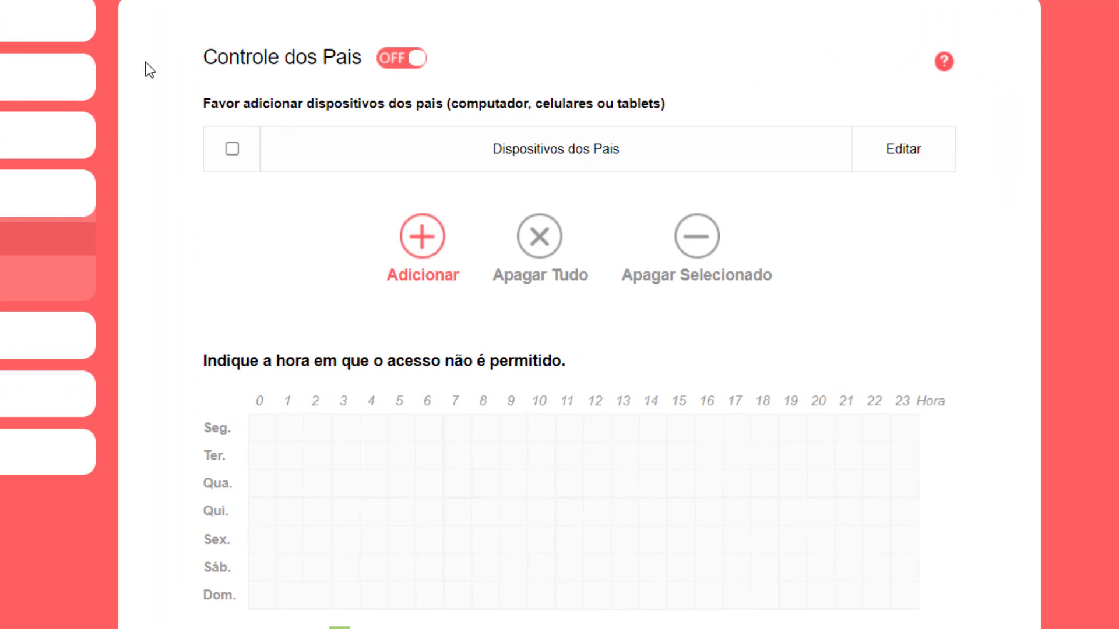
Step: Add the connected device "android" to the parents' devices list and save the entry
drag(210, 103, 665, 105)
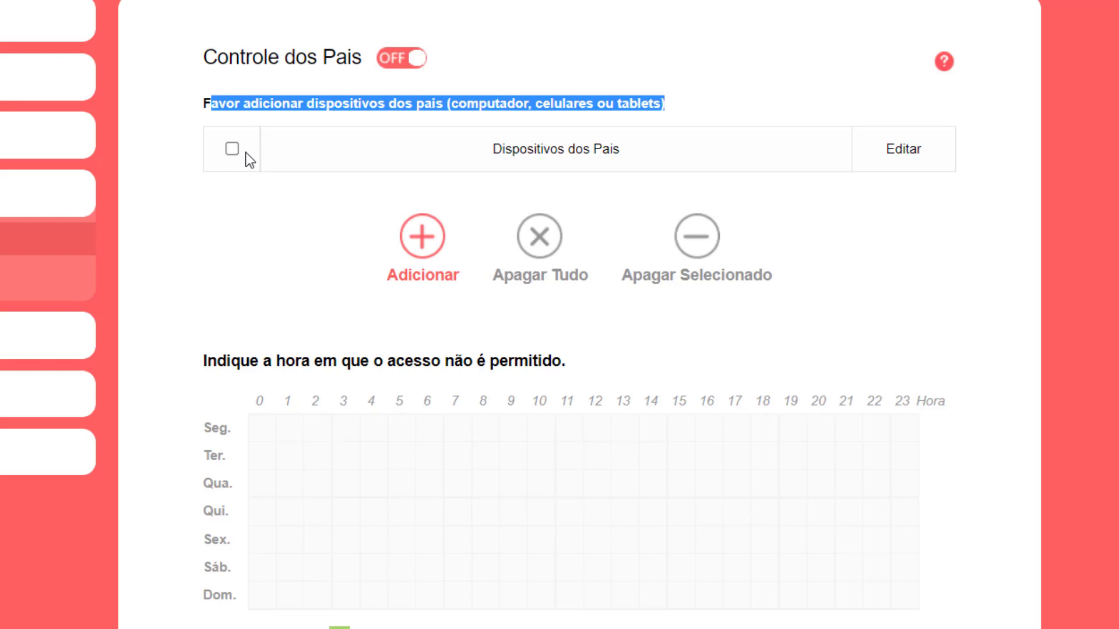
click(323, 197)
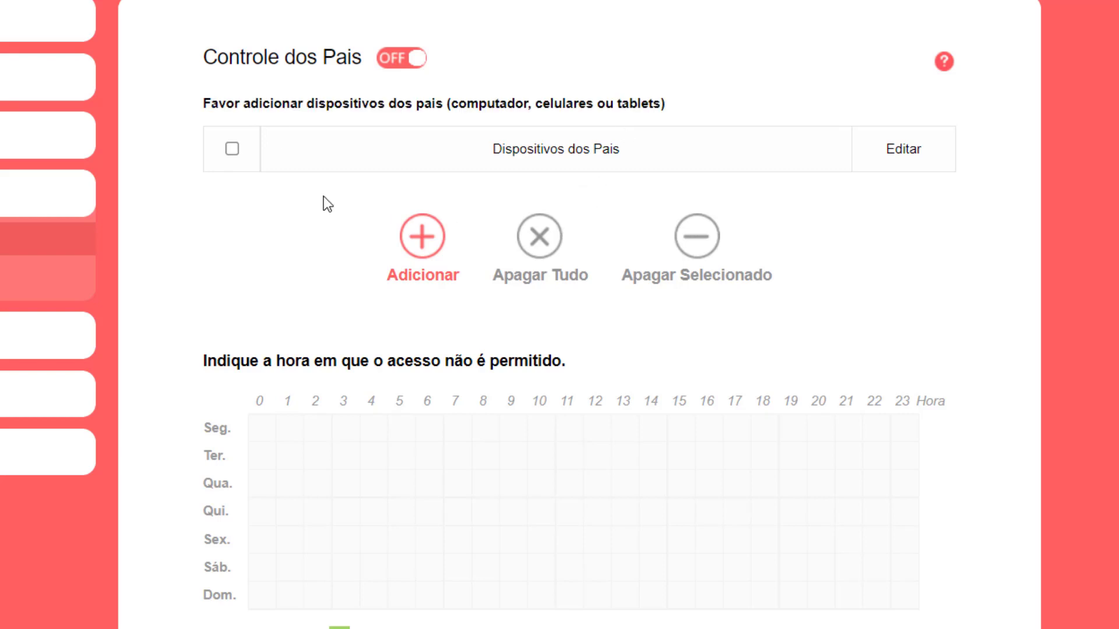
click(428, 250)
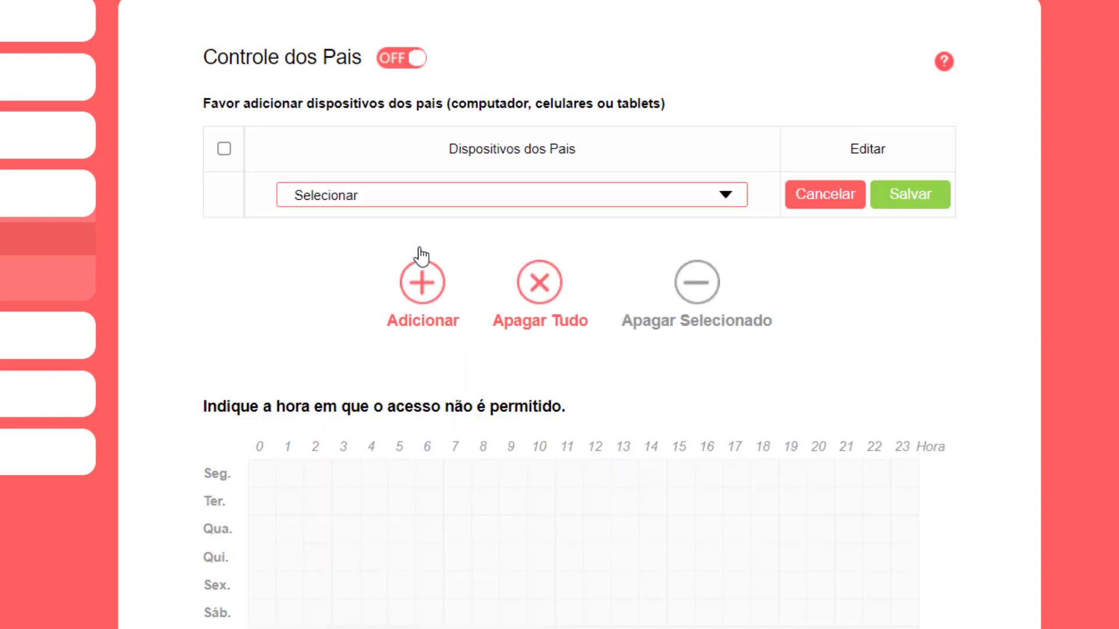
click(475, 188)
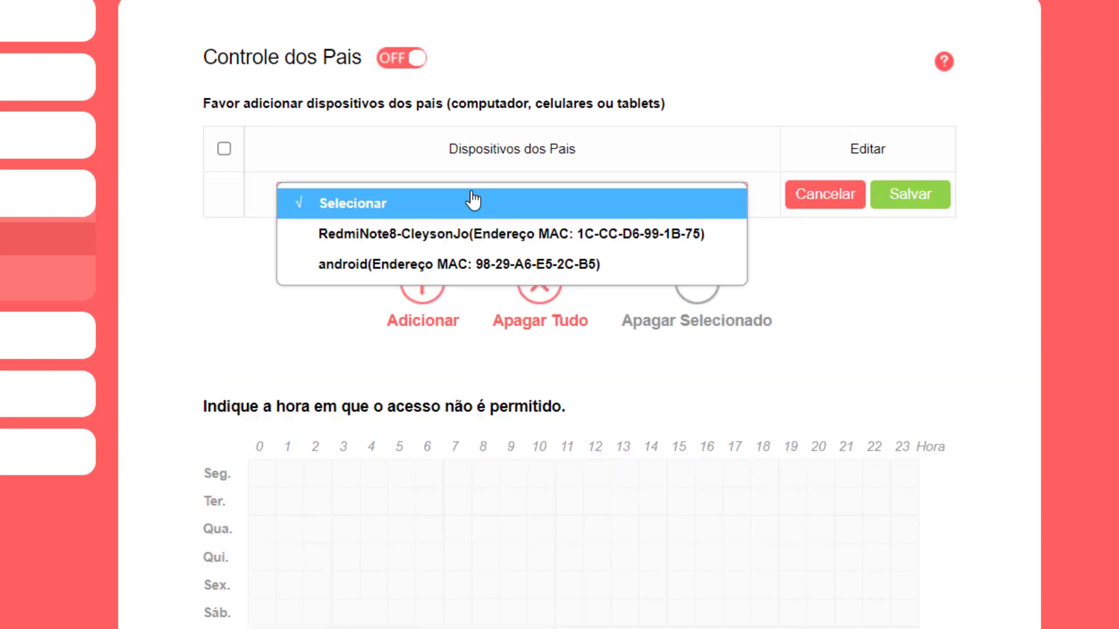
click(411, 263)
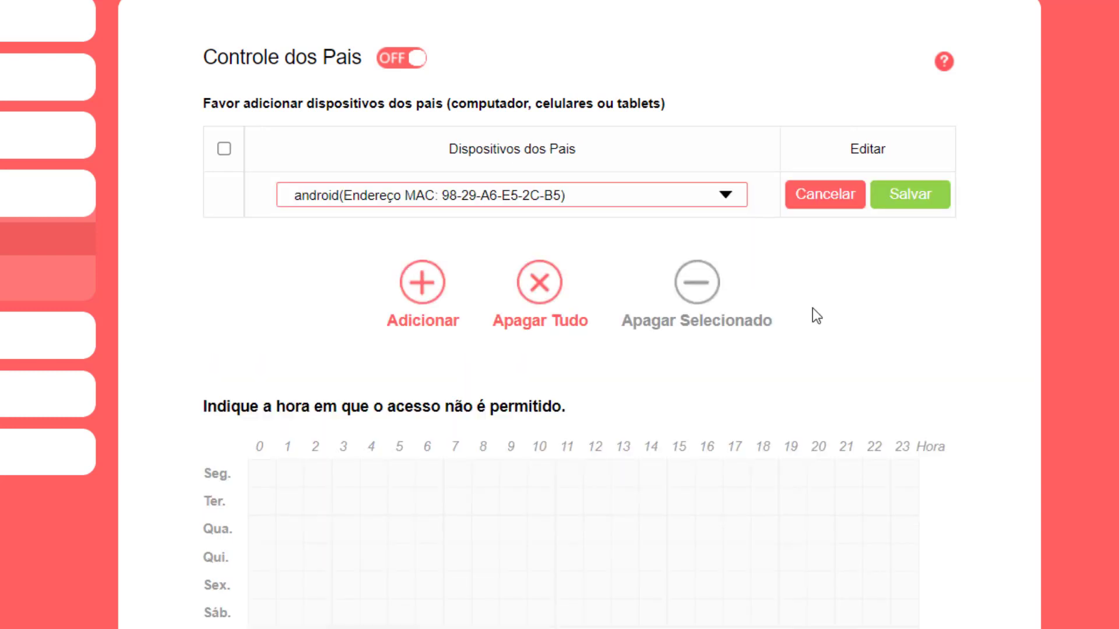
click(902, 205)
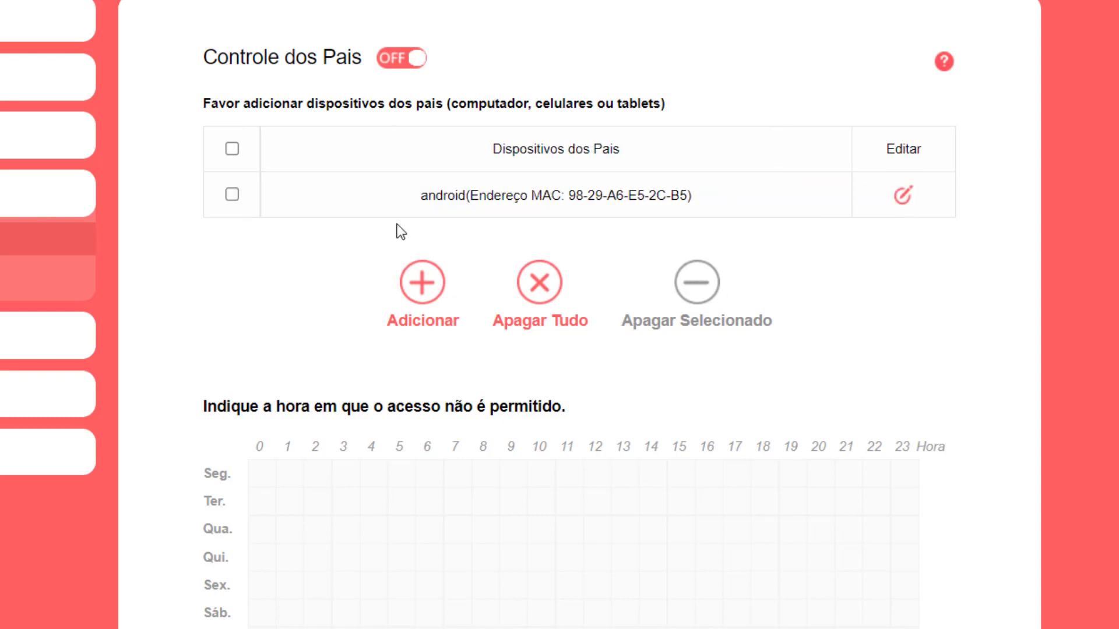
Step: Turn on the parental controls and save the settings with "android" as a parents' device
click(416, 60)
click(588, 261)
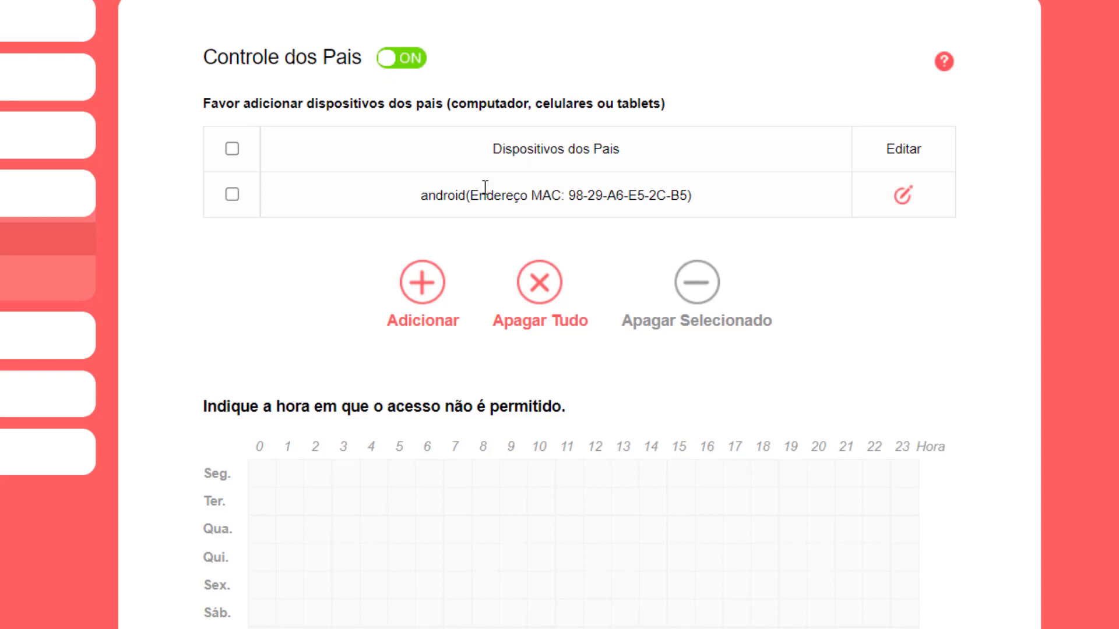
drag(416, 195, 703, 196)
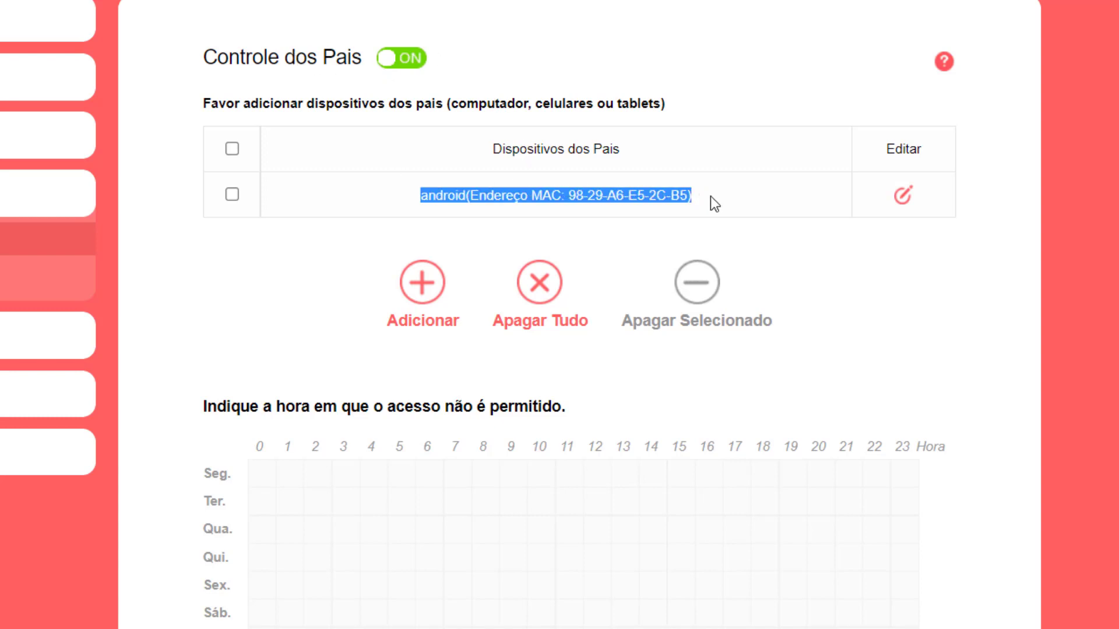
scroll(711, 195, down, 3)
click(578, 556)
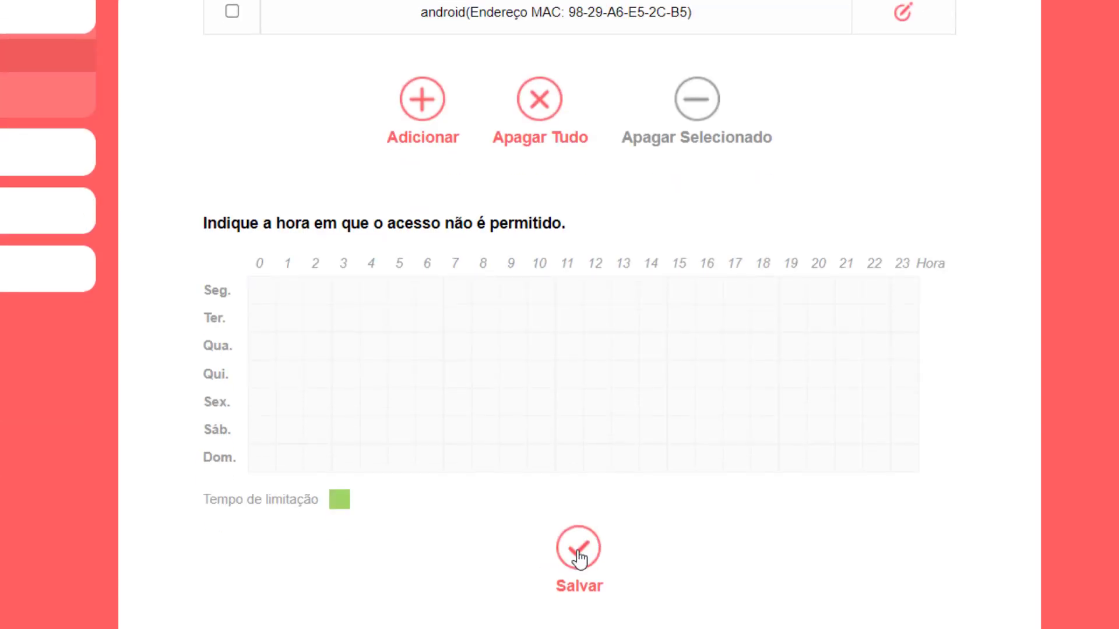
scroll(554, 158, up, 3)
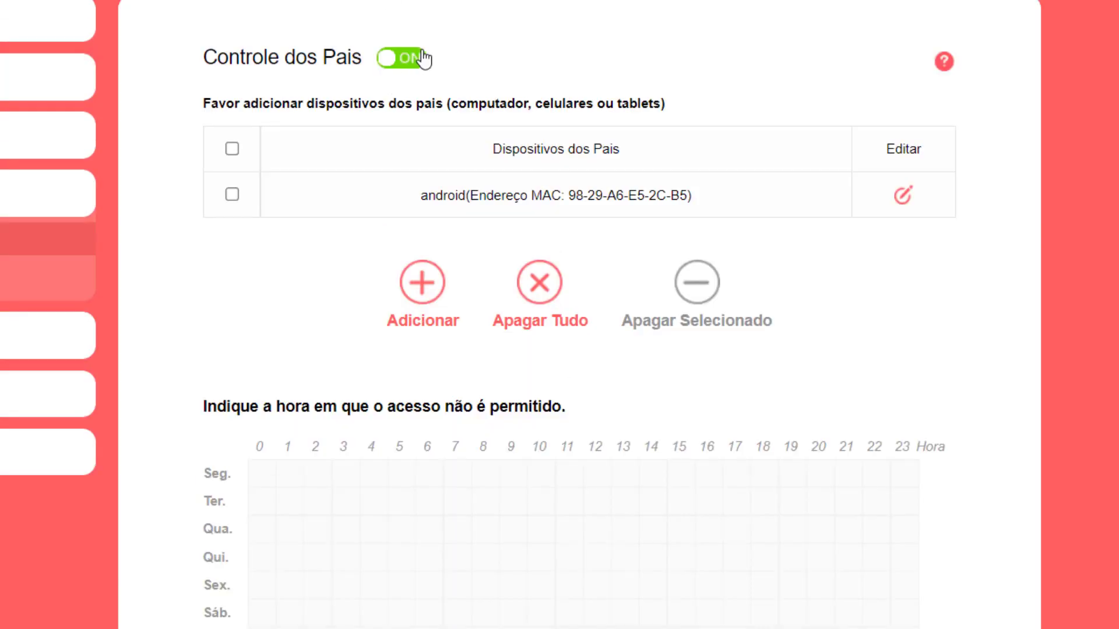
Step: Add the RedmiNote8 phone as a second parents' device and save the entry
drag(425, 198, 725, 197)
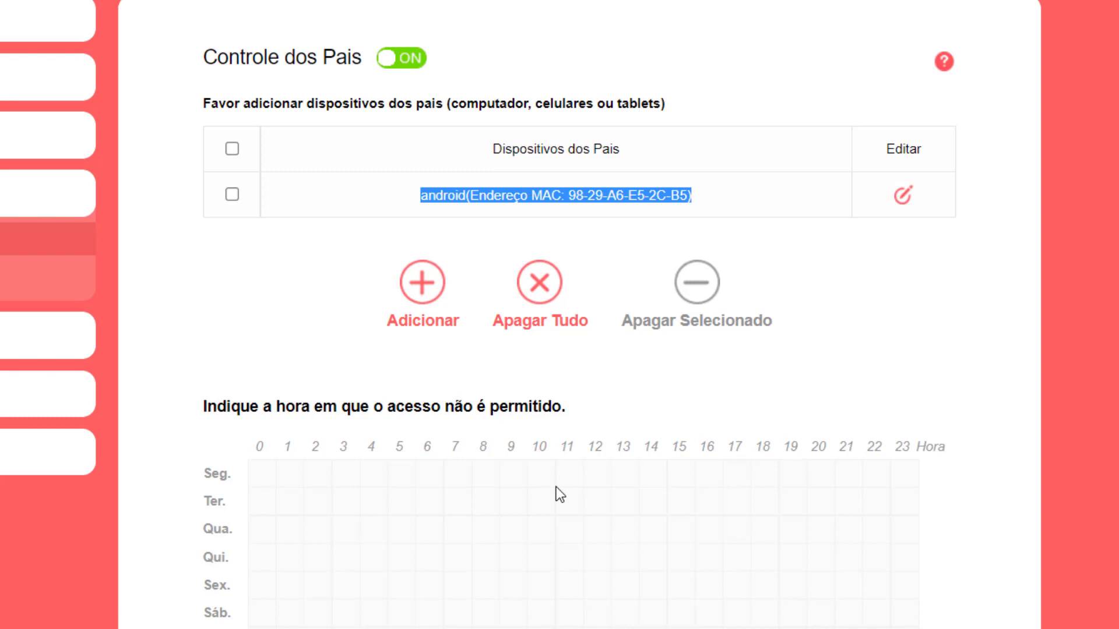
click(411, 319)
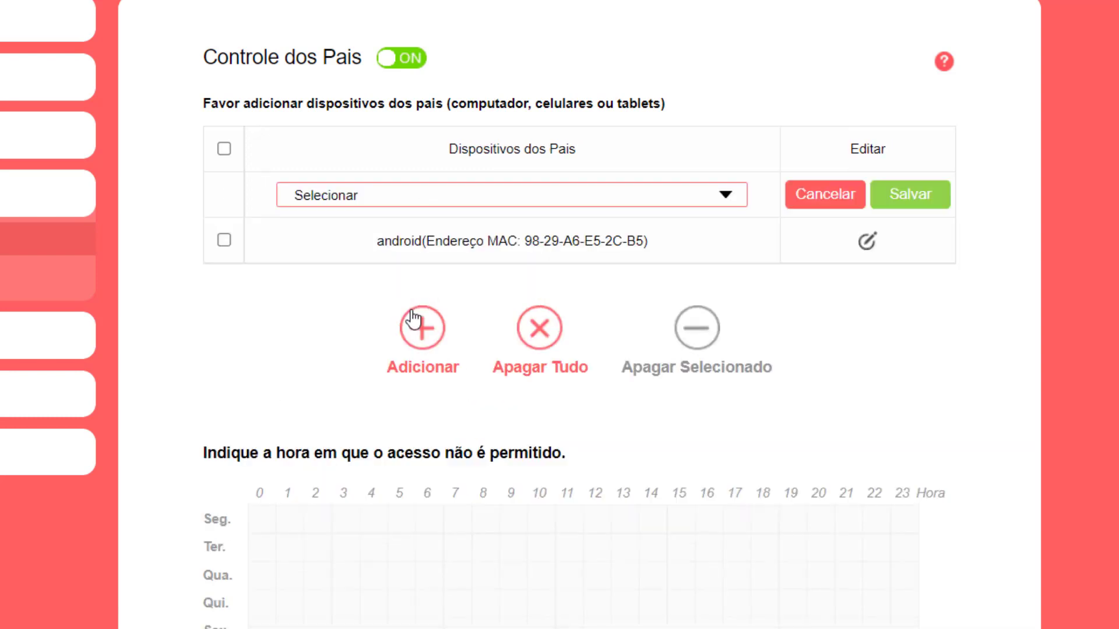
click(395, 201)
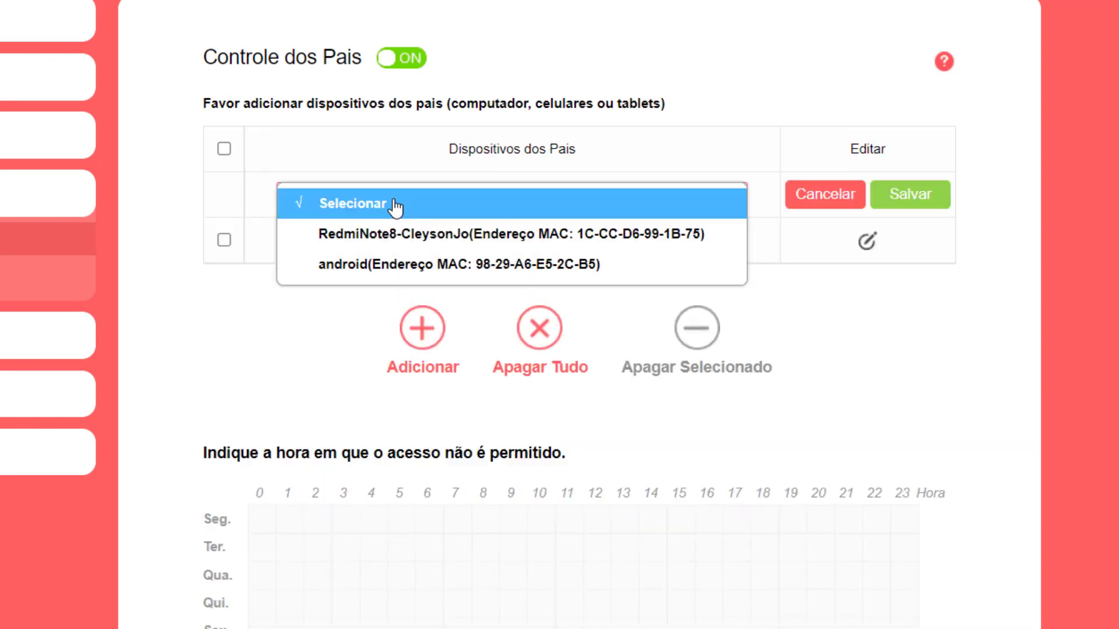
click(412, 233)
click(500, 205)
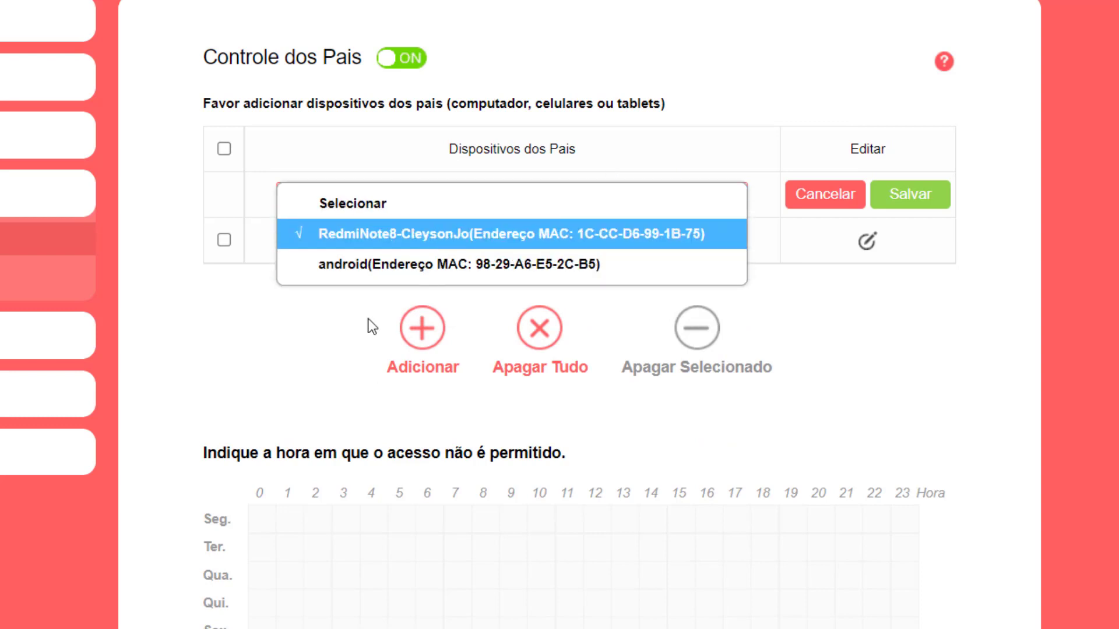
click(410, 240)
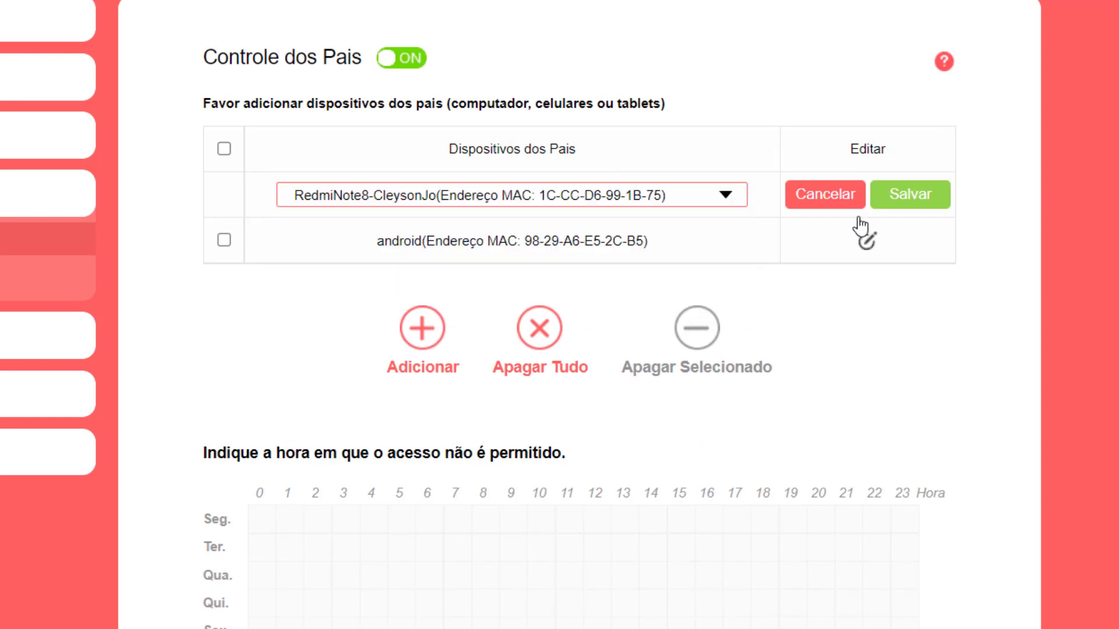
click(910, 194)
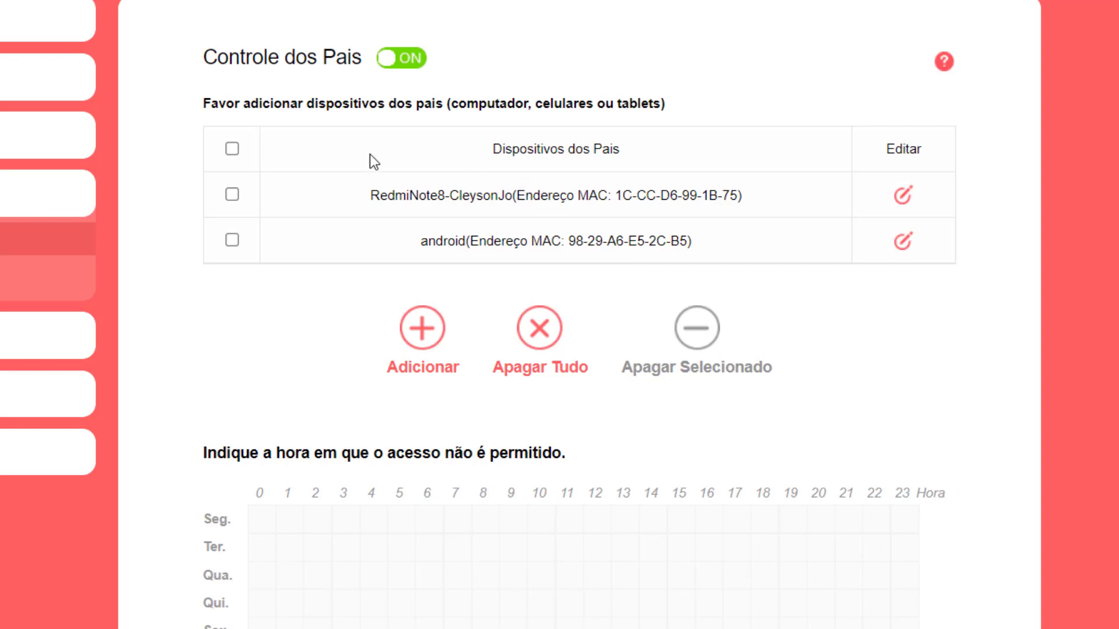
drag(541, 161, 702, 221)
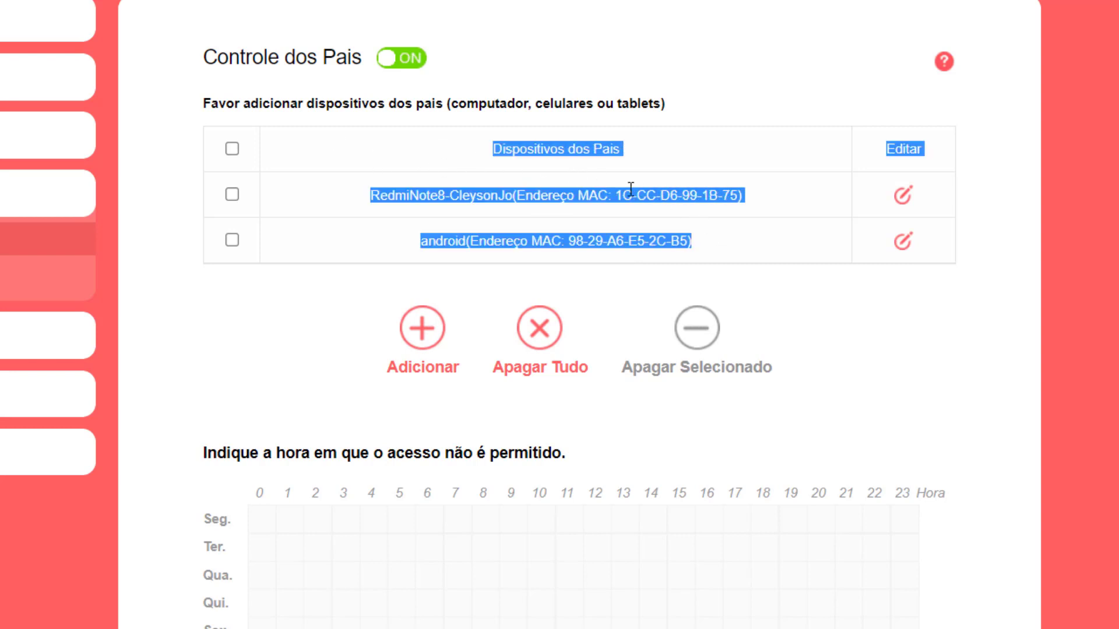
click(429, 183)
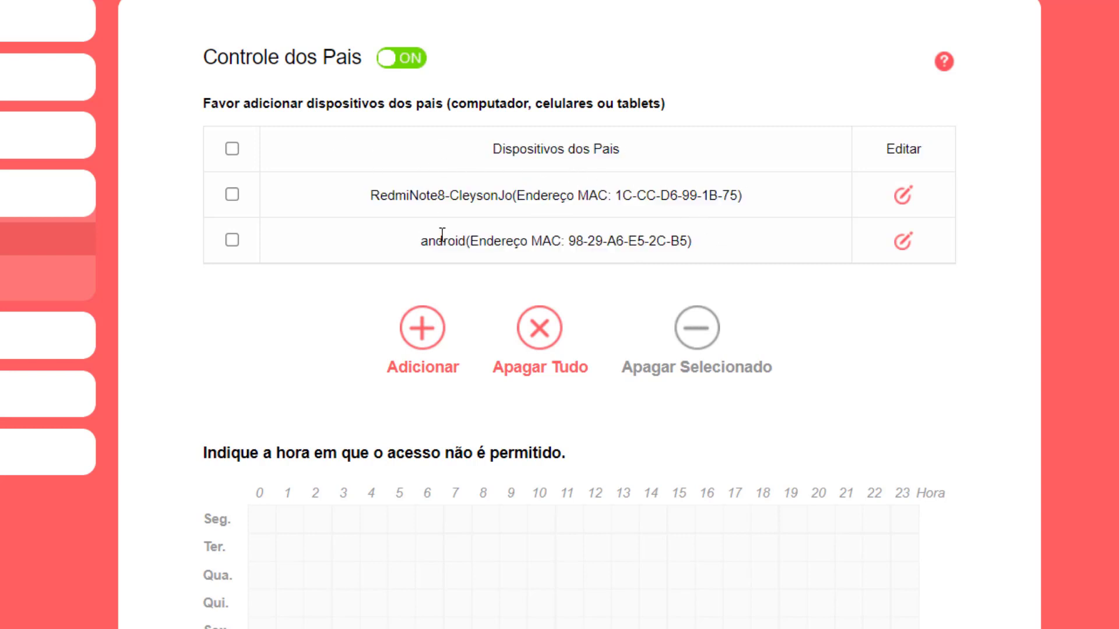
drag(429, 240, 561, 241)
Step: Mark hours 0–5 and 22–23 on Monday, Tuesday and Wednesday as not permitted in the access schedule
scroll(721, 217, down, 2)
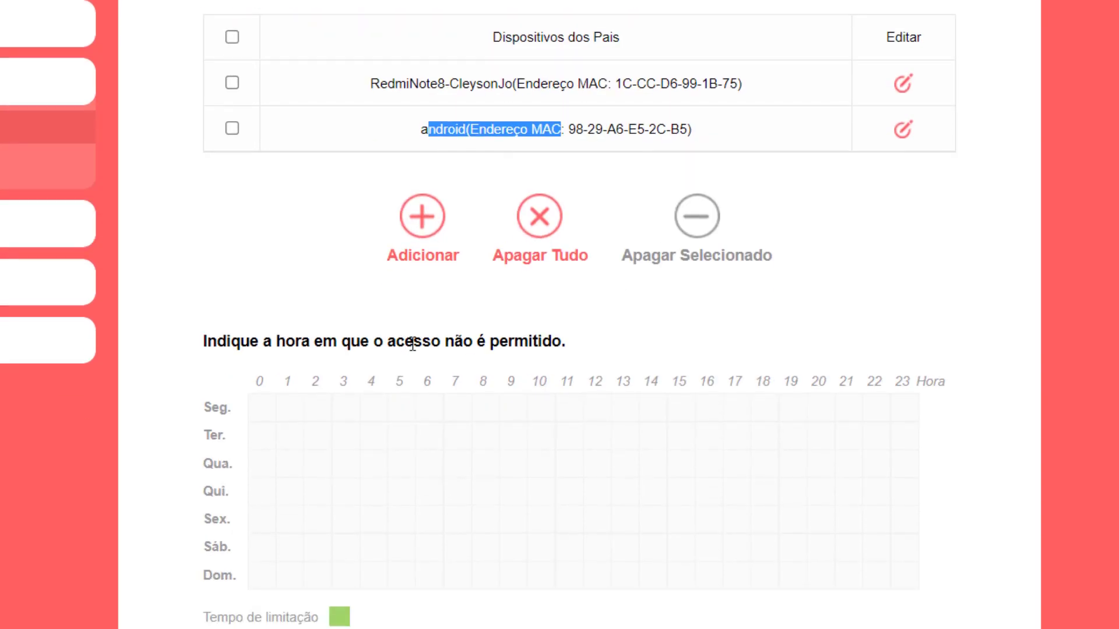
drag(566, 341, 445, 341)
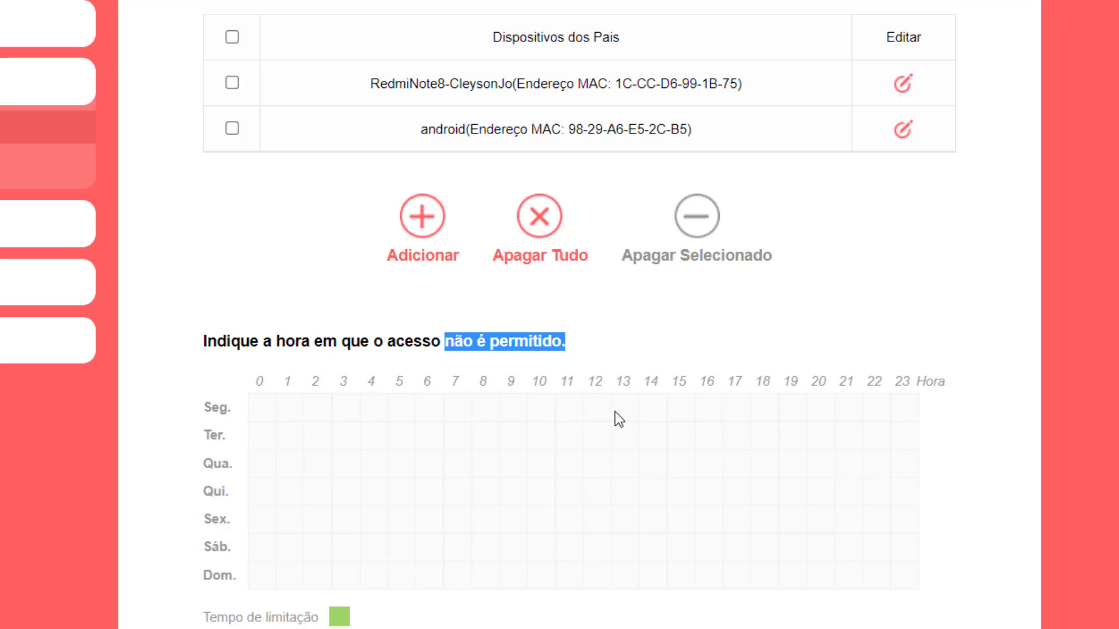
click(879, 416)
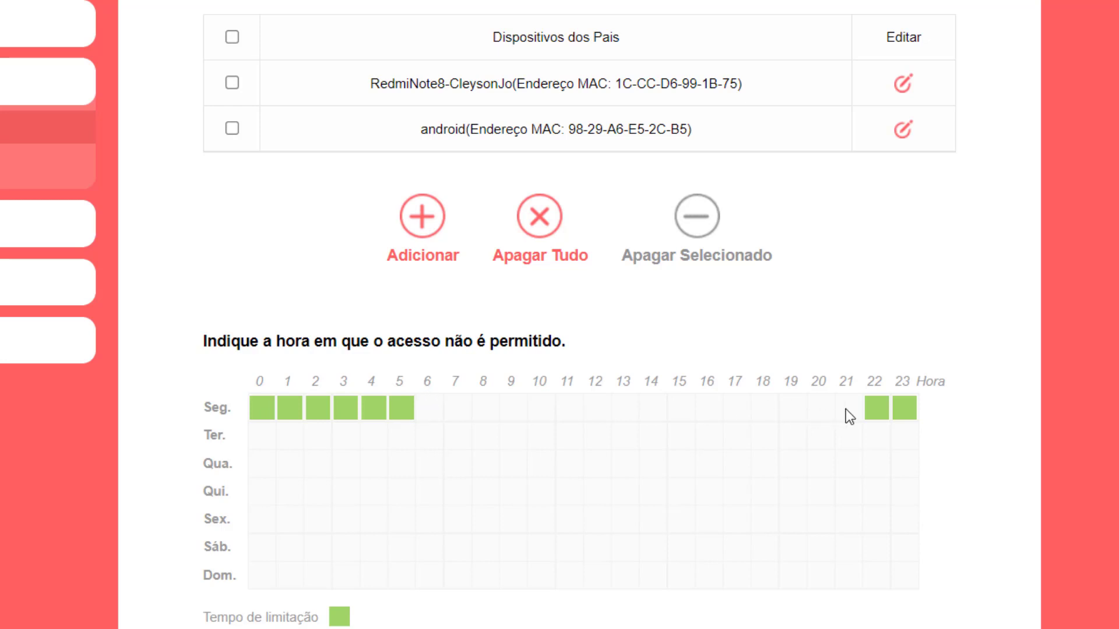
drag(268, 444, 294, 444)
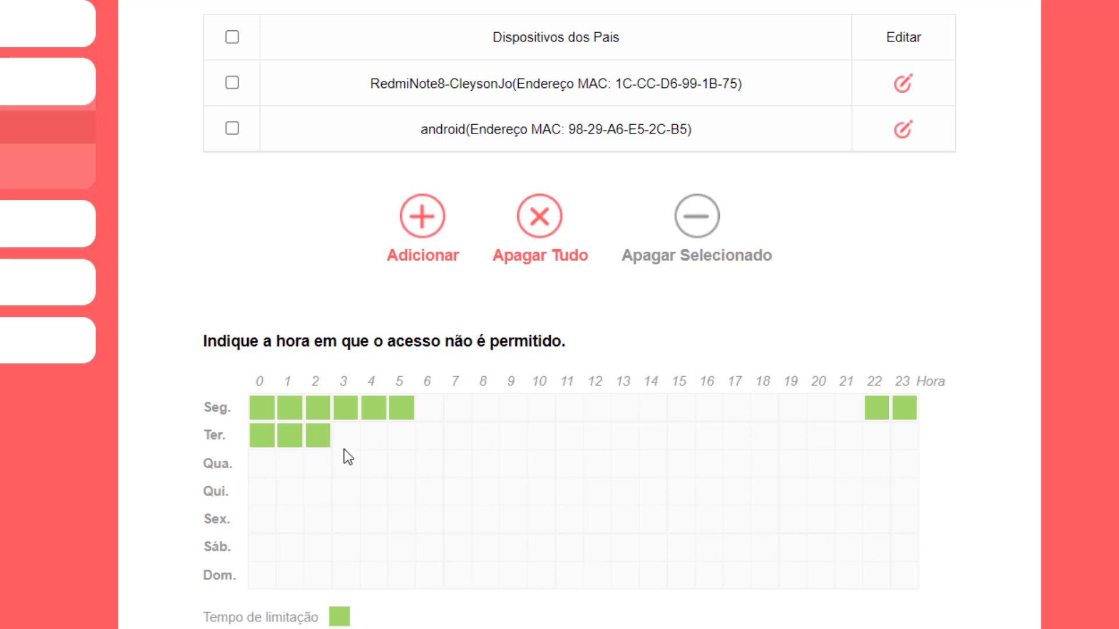
drag(400, 438, 402, 439)
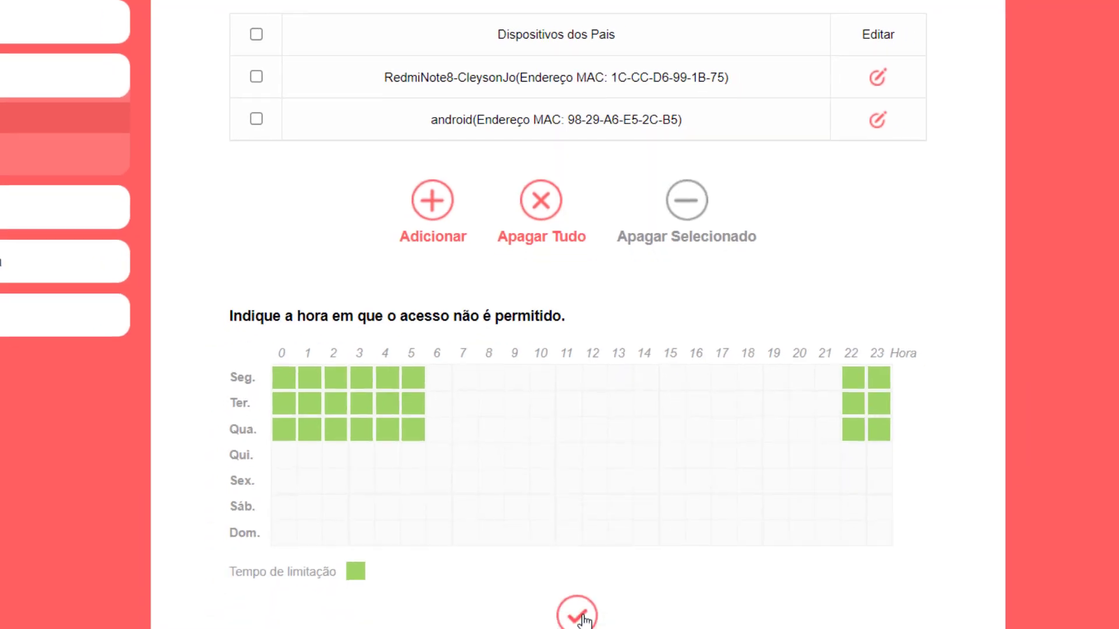
scroll(765, 275, up, 3)
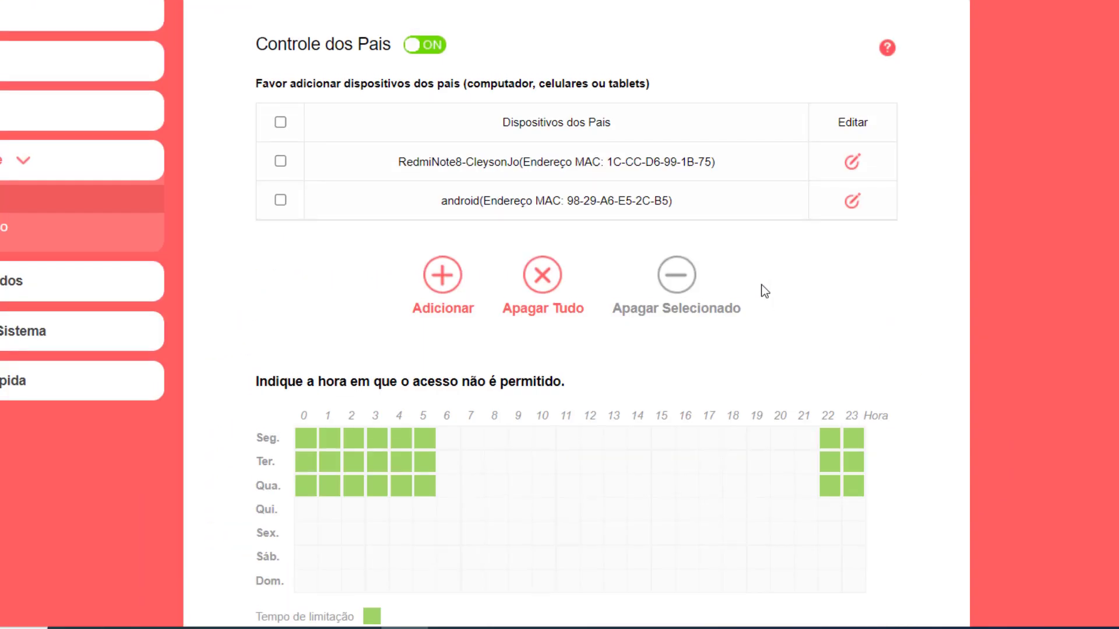
scroll(762, 290, down, 2)
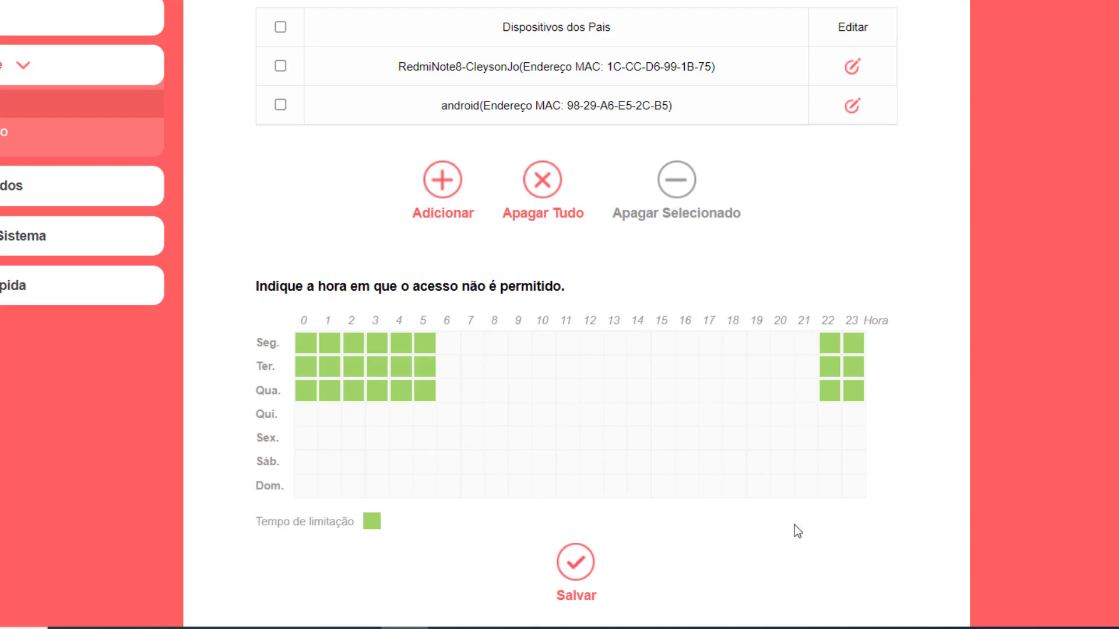
Step: Mark hours 0, 22 and 23 on Friday as not permitted in the access schedule and save the settings
drag(394, 67, 706, 103)
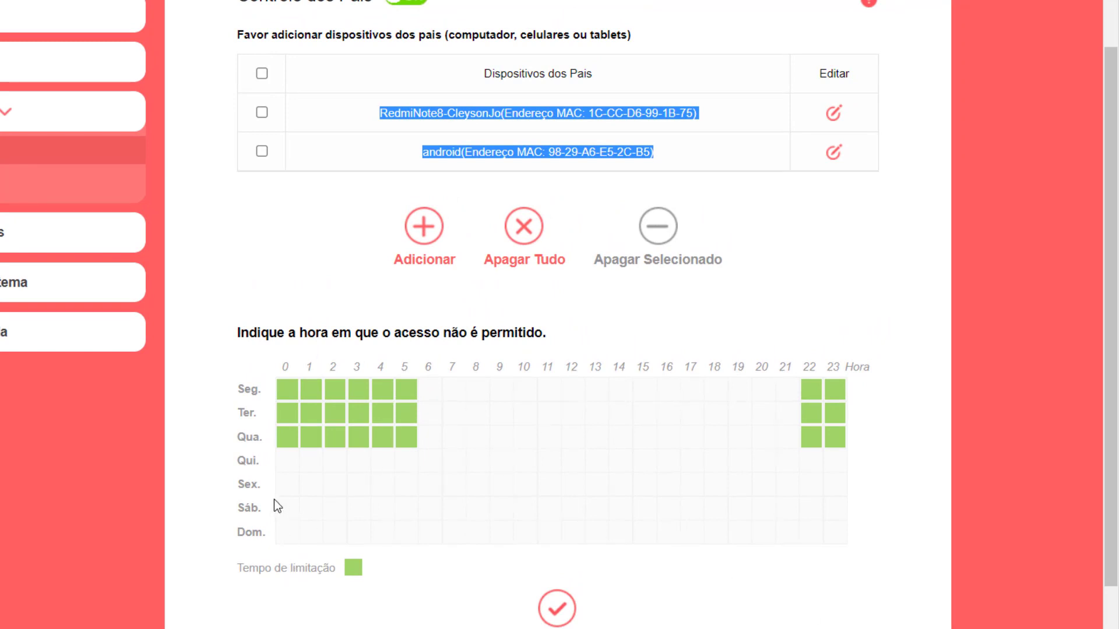
click(810, 487)
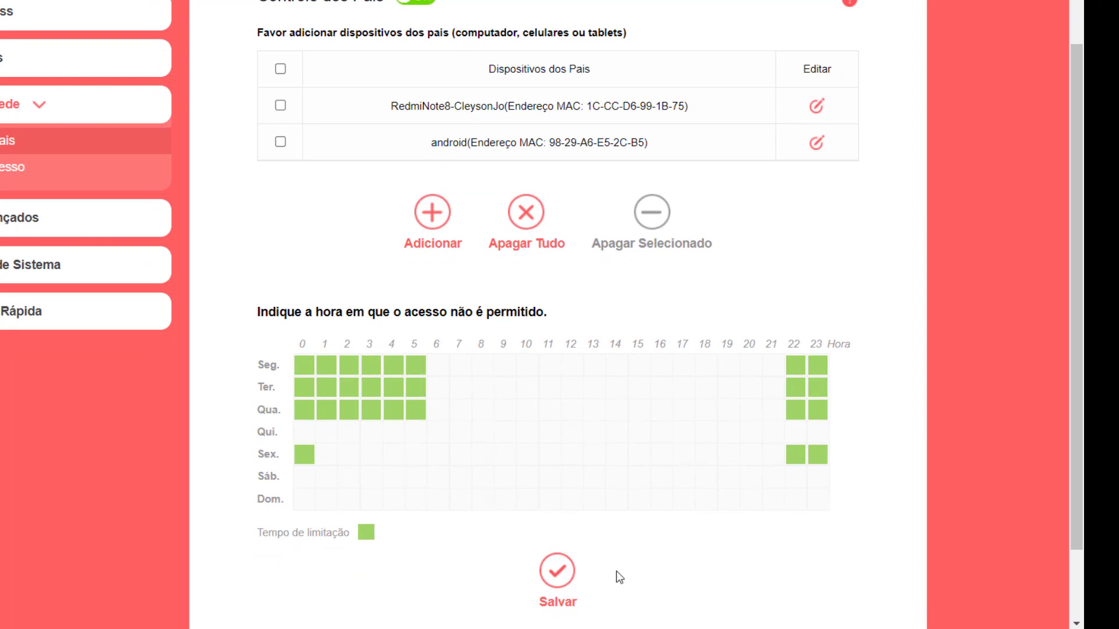
click(555, 573)
Step: Delete only the RedmiNote8 phone from the parents' devices list and save the settings
click(281, 105)
click(647, 226)
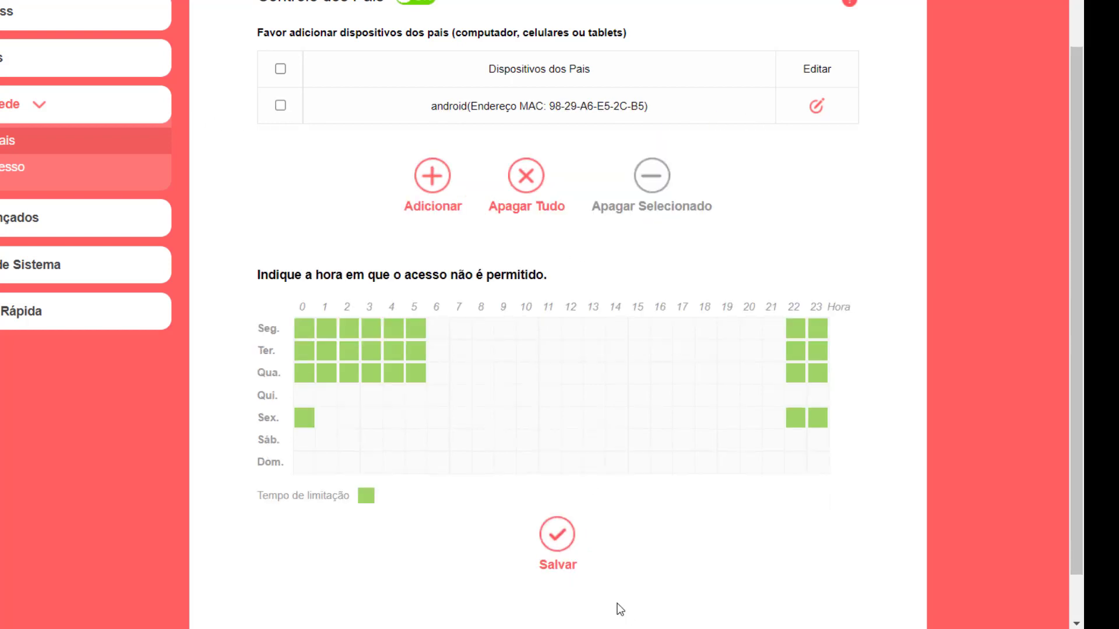
click(559, 539)
drag(430, 106, 654, 115)
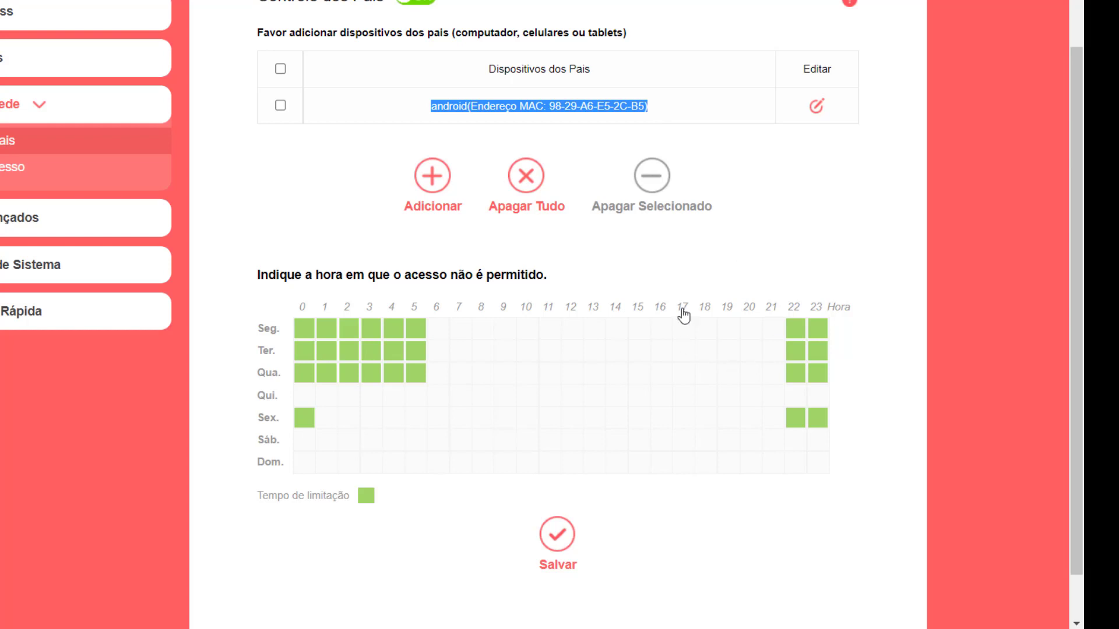
click(709, 219)
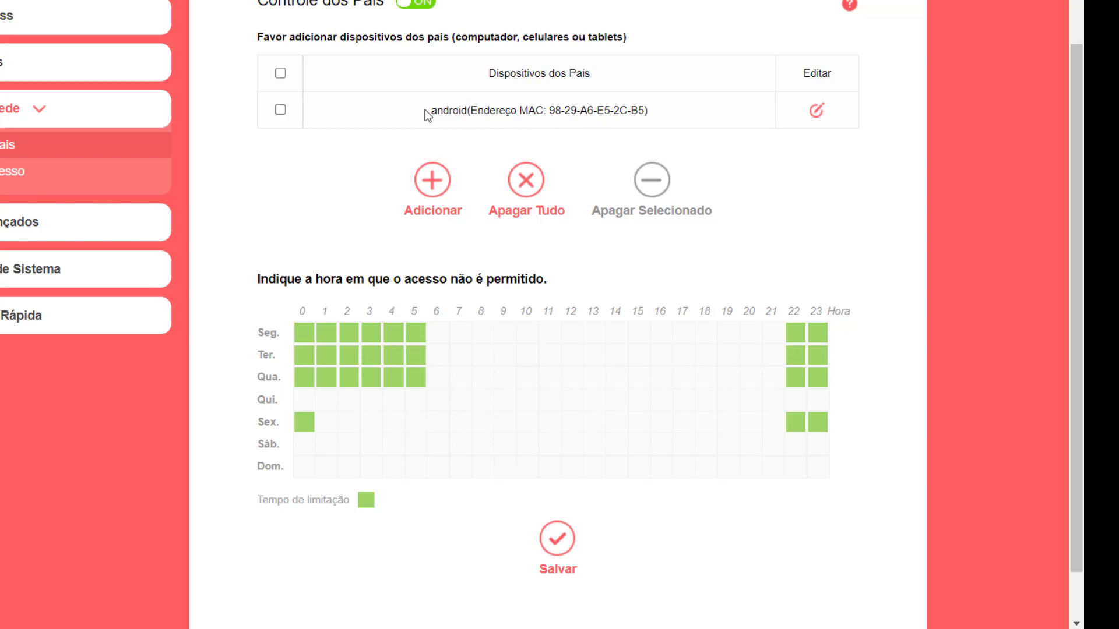
drag(424, 109, 656, 104)
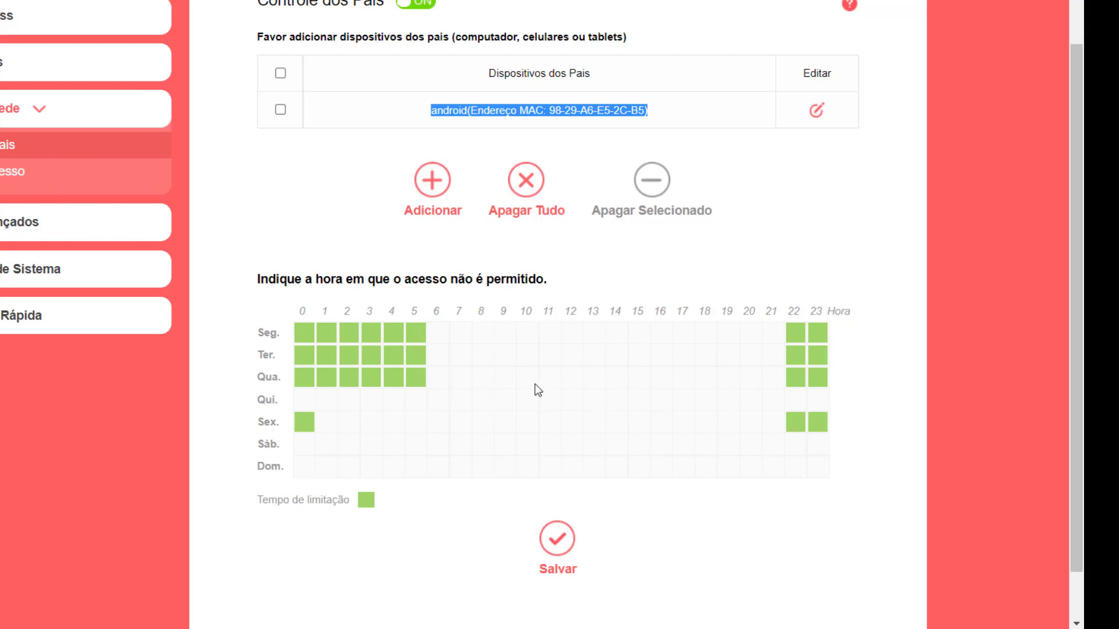
Step: Add the RedmiNote8 phone back to the parents' devices list and save the entry
click(415, 179)
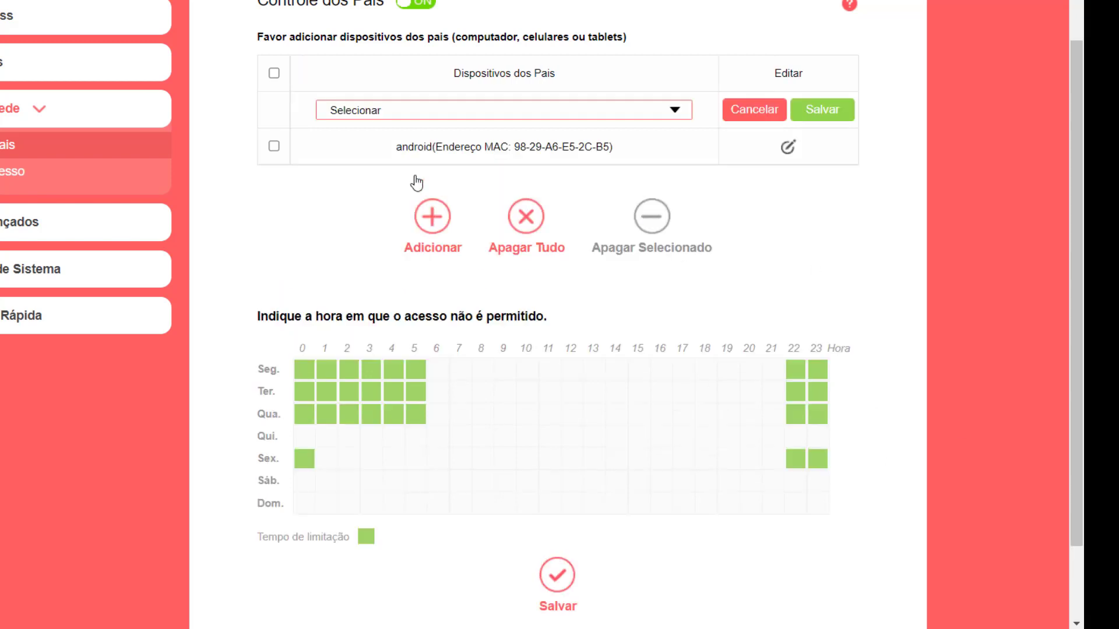
click(574, 110)
click(373, 139)
click(844, 124)
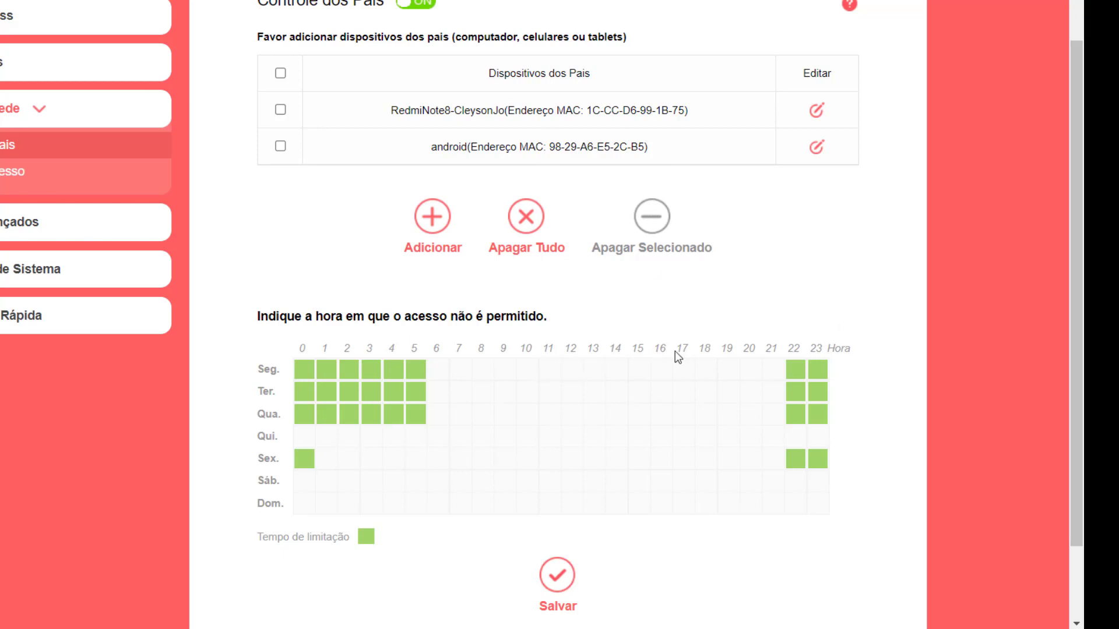
Step: Try to clear the whole parents' devices list and switch off the parental controls
scroll(675, 351, up, 2)
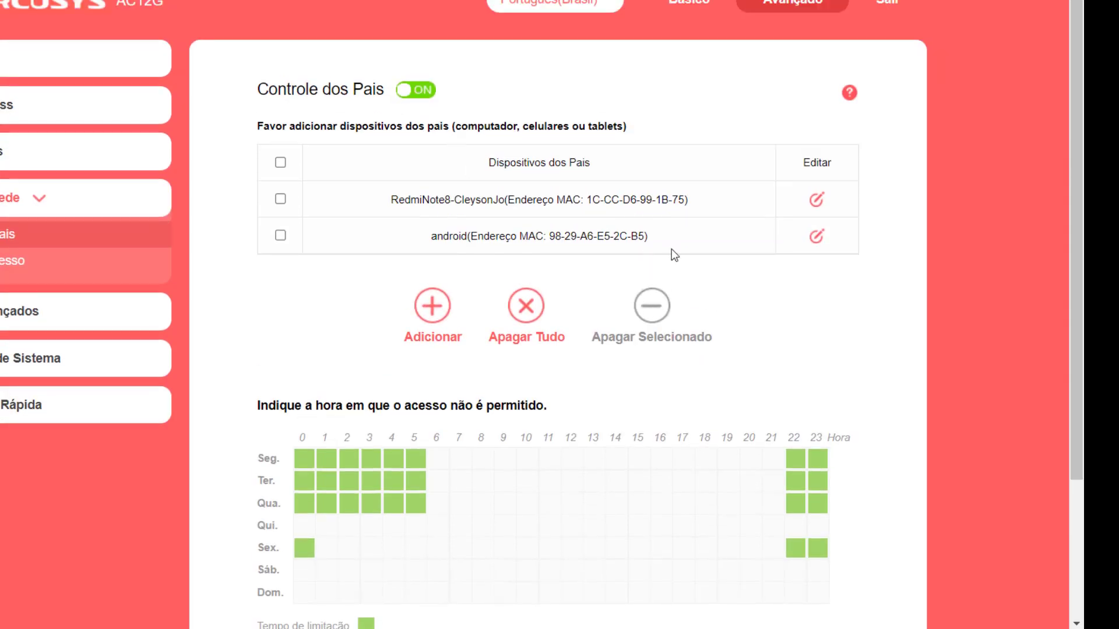
click(281, 163)
click(526, 304)
click(533, 299)
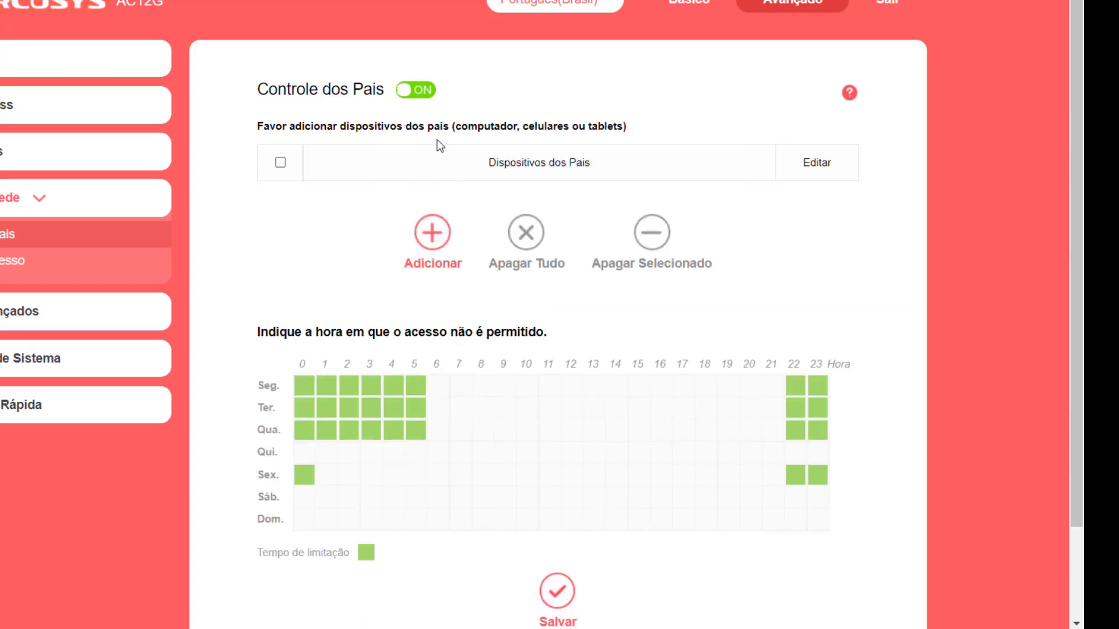
click(417, 92)
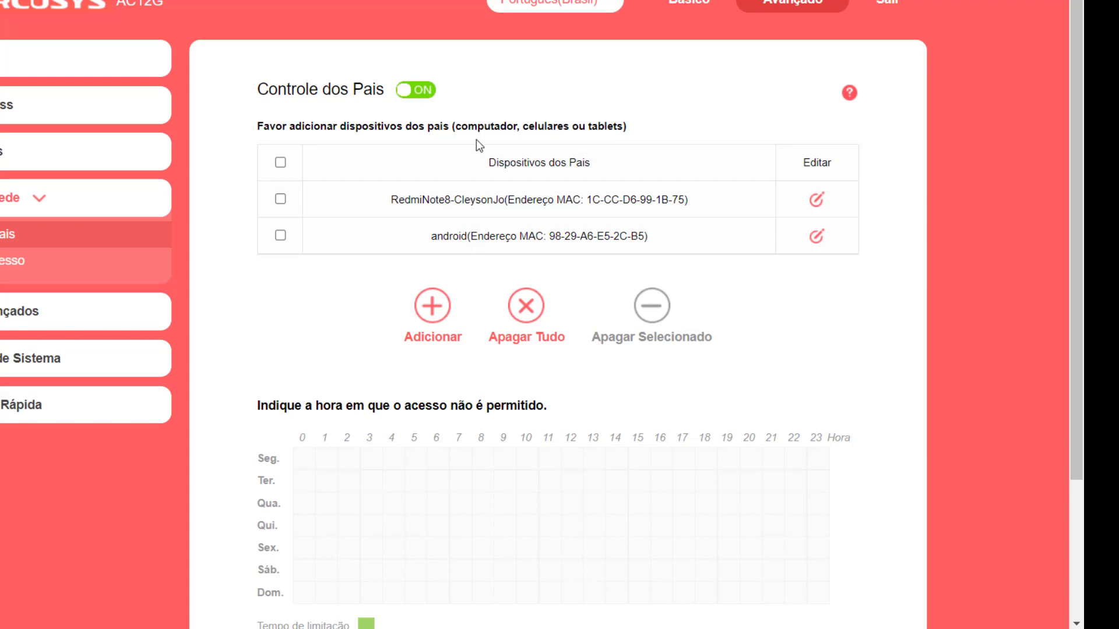
Step: Select both parents' devices and turn off the parental controls
click(280, 199)
click(282, 237)
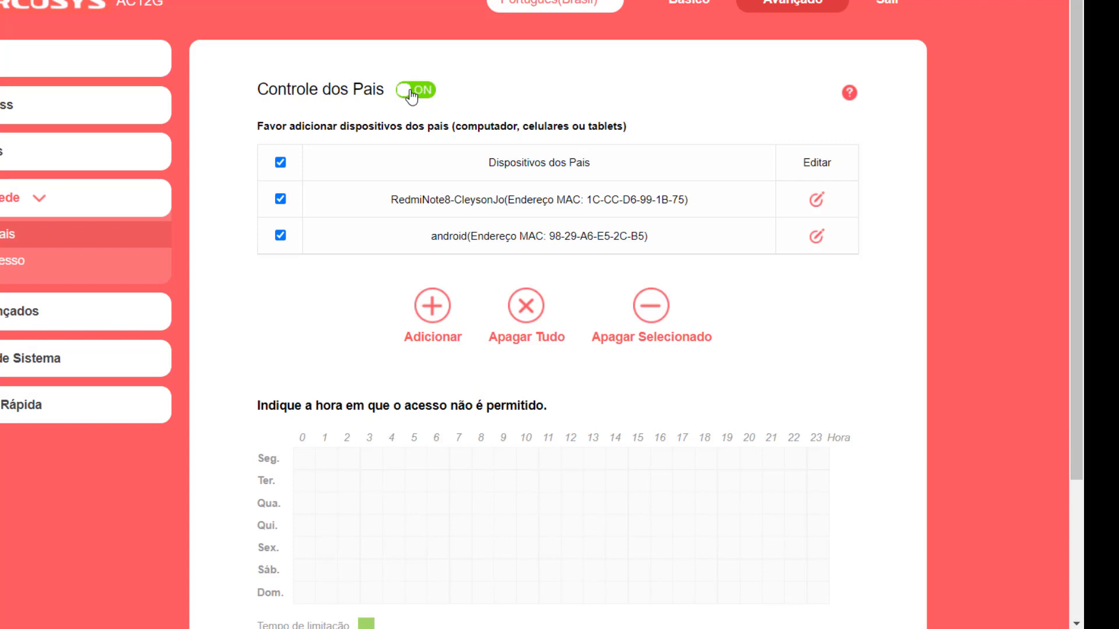
drag(390, 200, 714, 235)
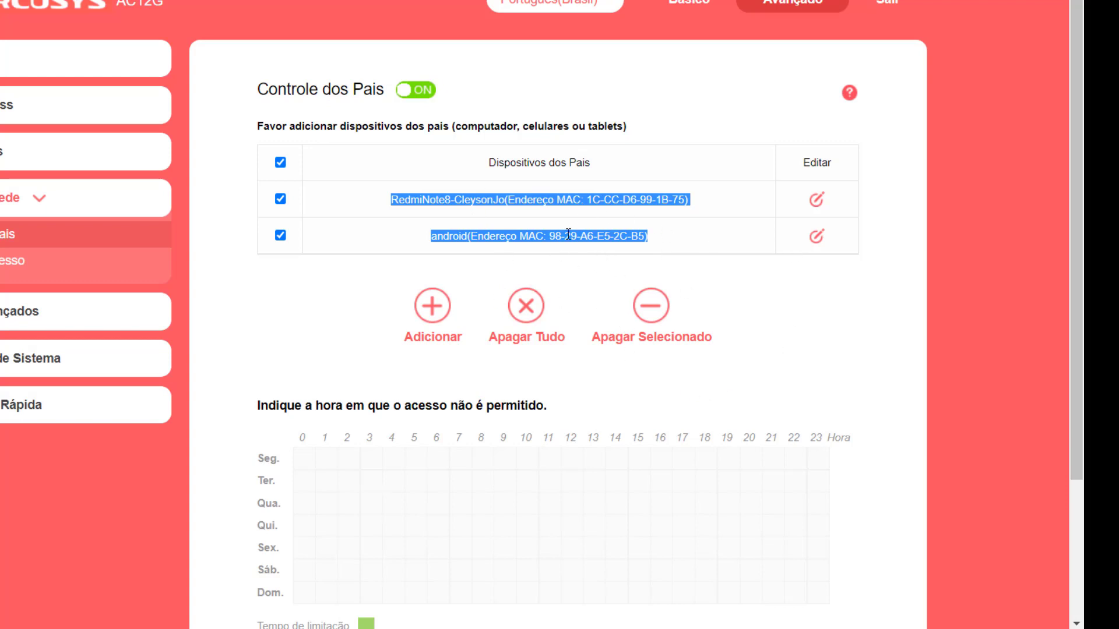
click(412, 95)
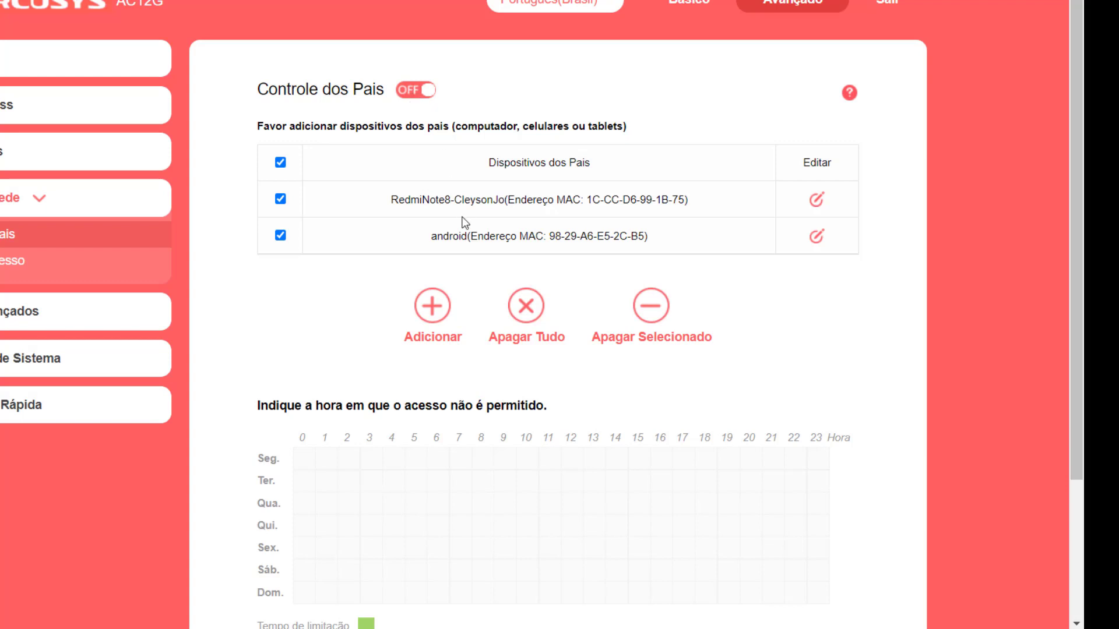
Step: Delete all parents' devices from the list and save the settings
click(530, 313)
click(516, 306)
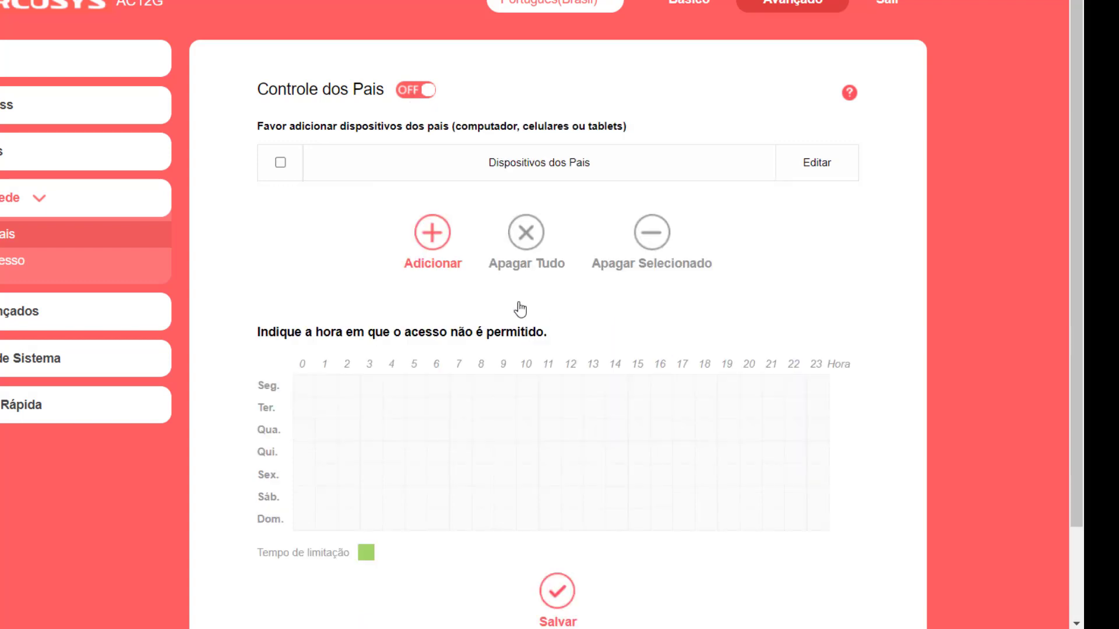
click(557, 585)
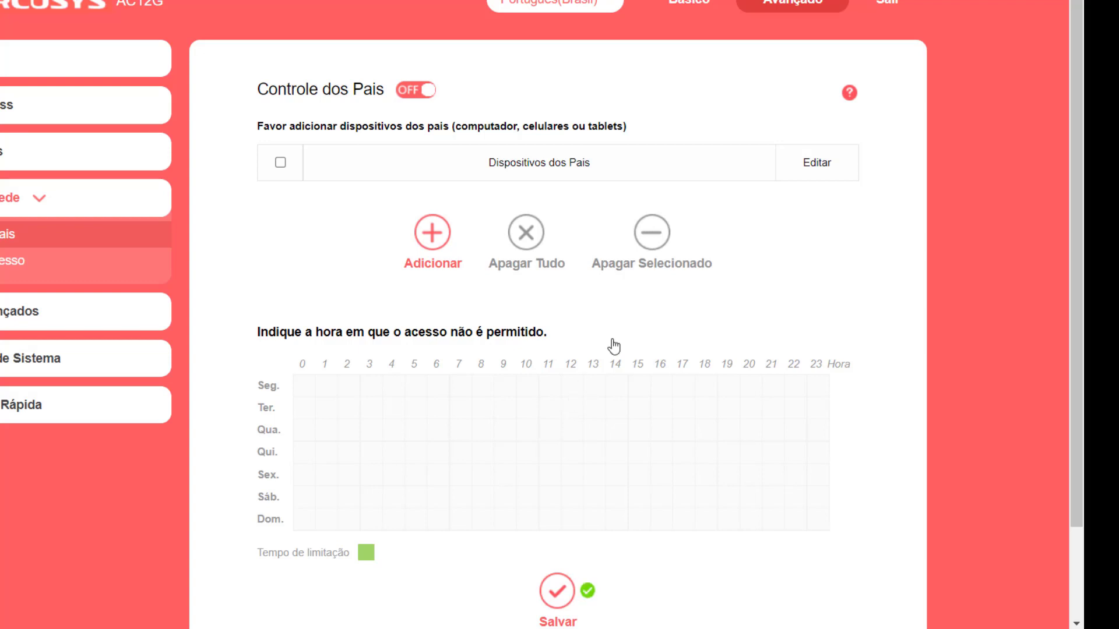